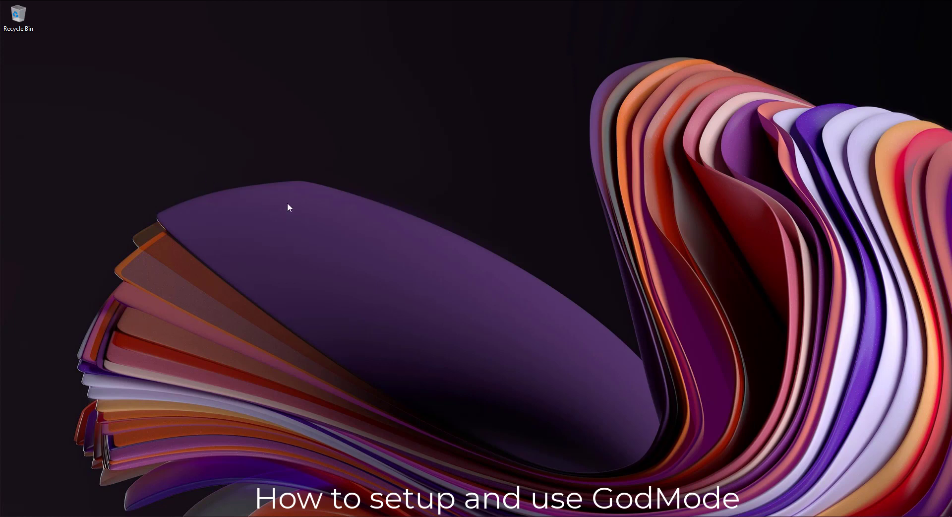
Create a desktop folder named GodMode.{ED7BA470-8E54-465E-825C-99712043E01C} and move its icon up-left.
{"action": "right_click", "coordinate": [287, 154]}
{"action": "mouse_move", "coordinate": [310, 238]}
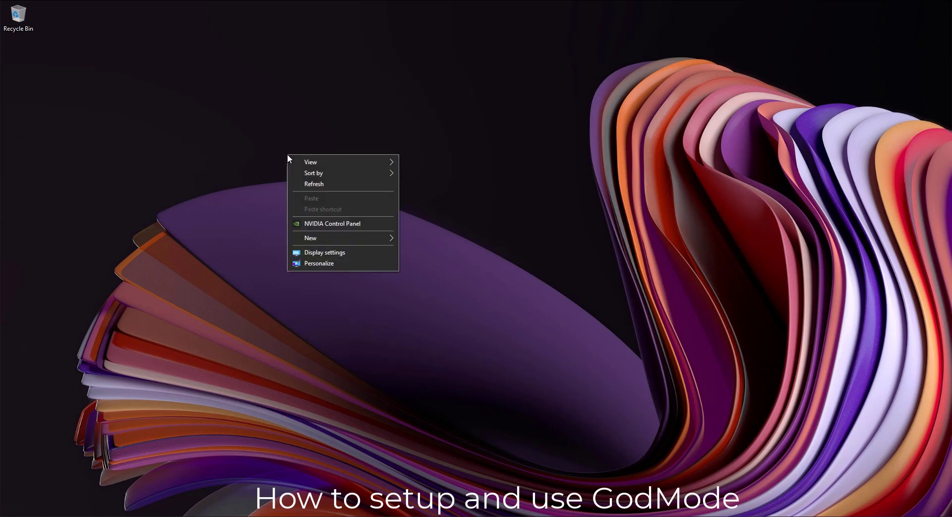
{"action": "left_click", "coordinate": [416, 239]}
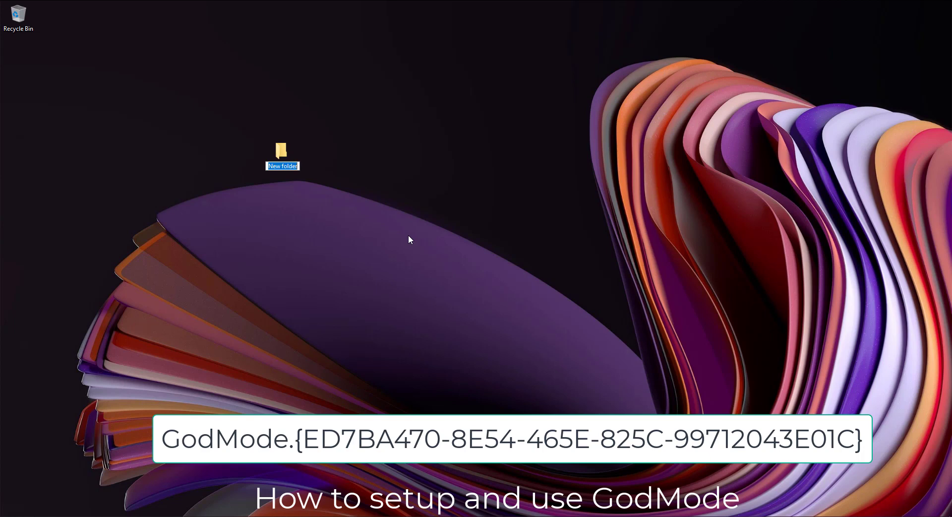
{"action": "type", "text": "{ED7BA470-8E54-465E-825C-99712043E01C}"}
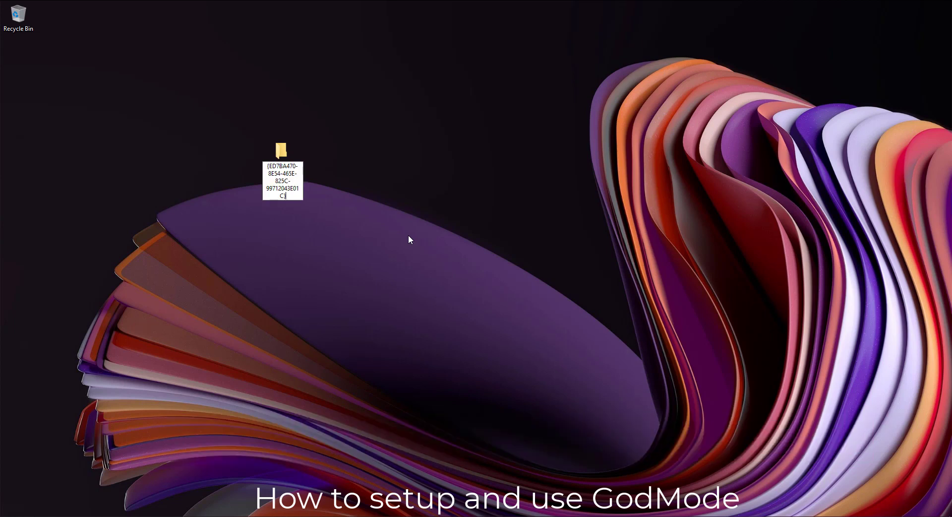
{"action": "key", "text": "Return"}
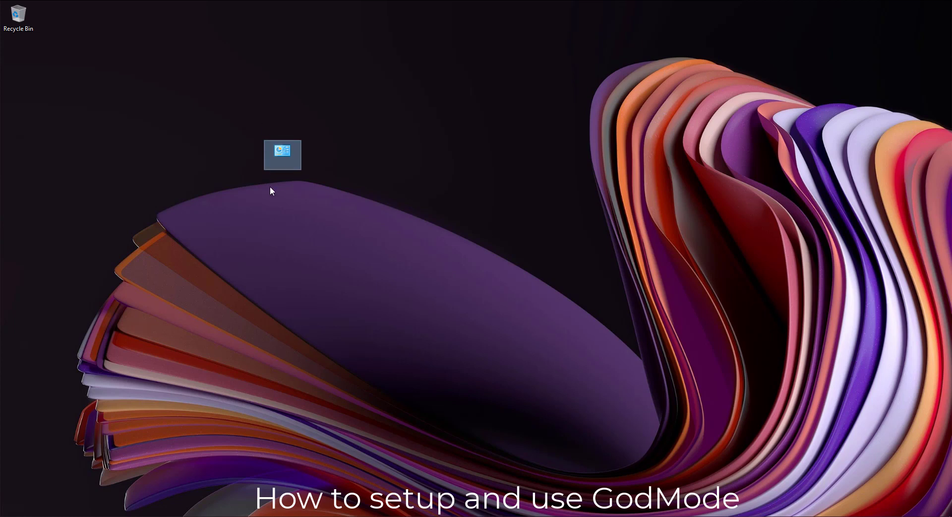
{"action": "left_click_drag", "start_coordinate": [284, 152], "coordinate": [207, 133]}
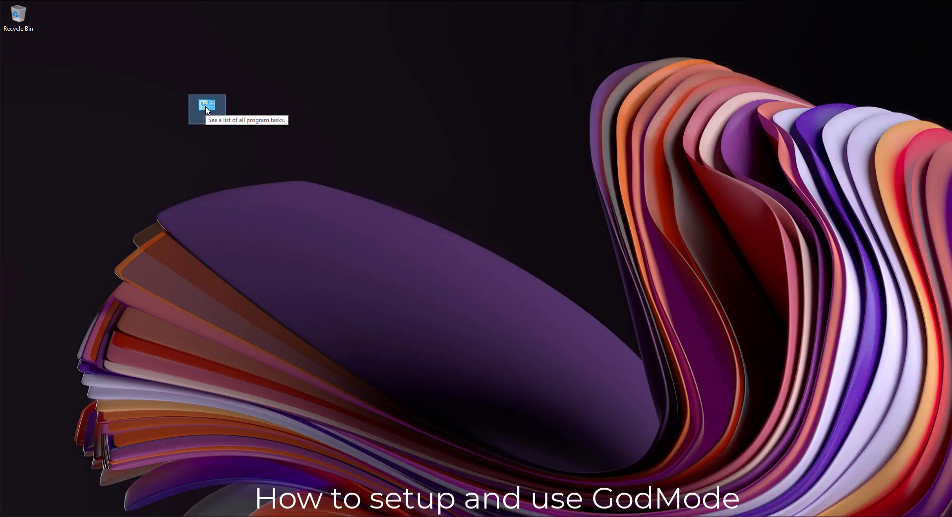
Open the GodMode folder and scroll through its 203 categorized settings.
{"action": "double_click", "coordinate": [207, 114]}
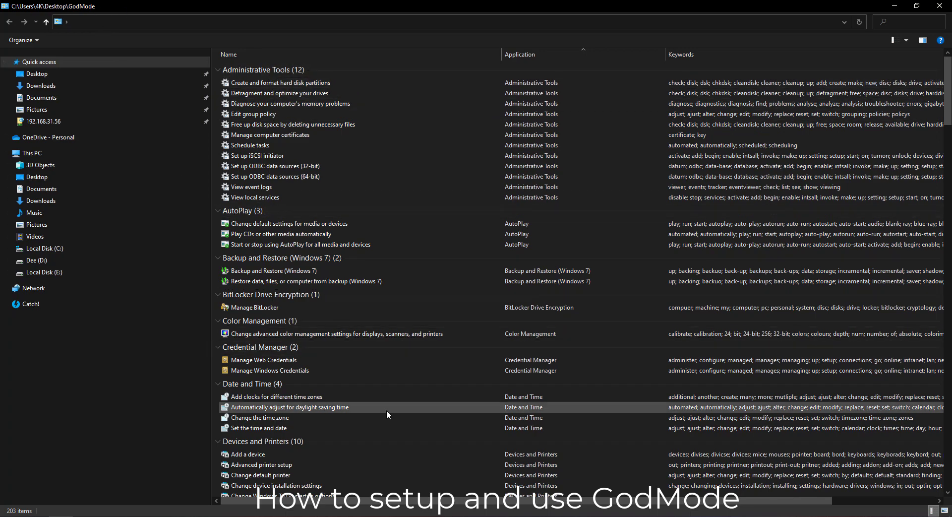
{"action": "scroll", "coordinate": [387, 408], "scroll_direction": "down", "scroll_amount": 6}
{"action": "scroll", "coordinate": [389, 405], "scroll_direction": "down", "scroll_amount": 6}
{"action": "scroll", "coordinate": [388, 406], "scroll_direction": "down", "scroll_amount": 9}
{"action": "scroll", "coordinate": [389, 406], "scroll_direction": "down", "scroll_amount": 5}
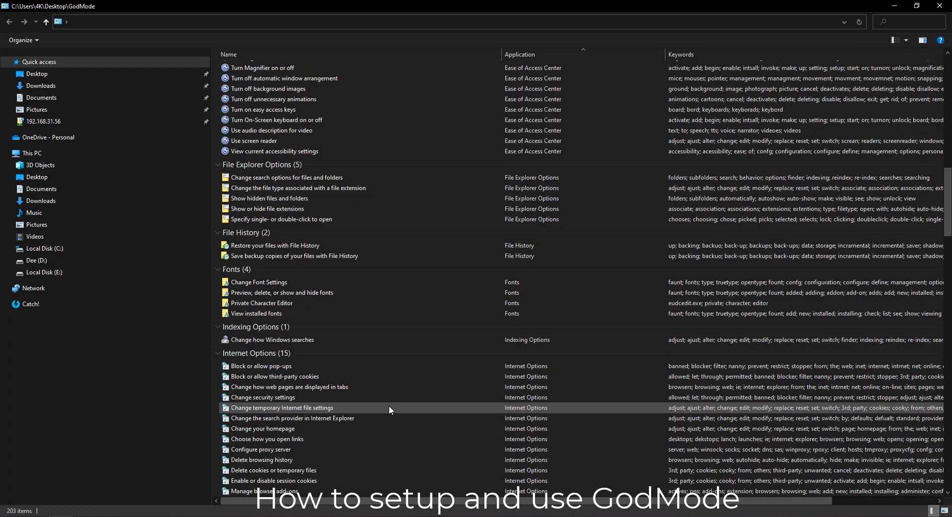
{"action": "scroll", "coordinate": [389, 405], "scroll_direction": "down", "scroll_amount": 2}
{"action": "scroll", "coordinate": [389, 405], "scroll_direction": "down", "scroll_amount": 5}
{"action": "scroll", "coordinate": [389, 406], "scroll_direction": "down", "scroll_amount": 3}
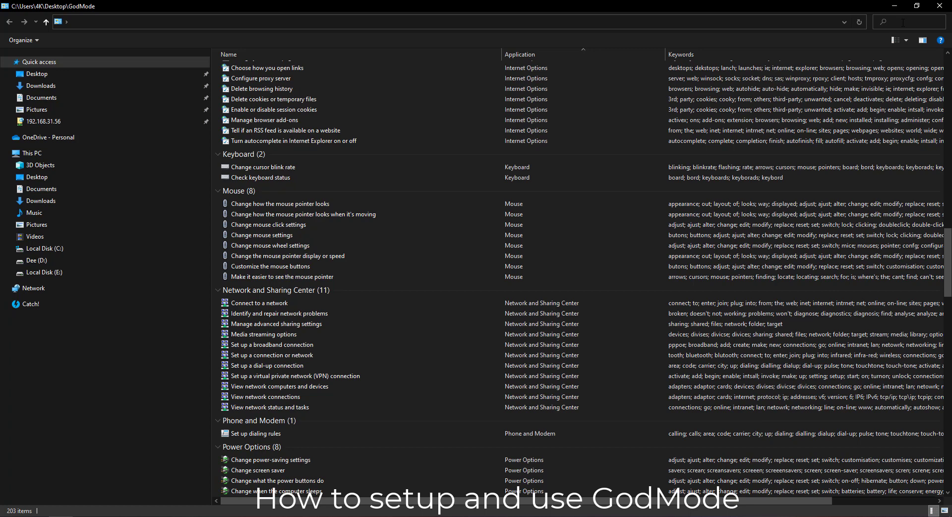
Filter GodMode settings by 'time', open Change the time zone, then close Date and Time.
{"action": "left_click", "coordinate": [903, 23]}
{"action": "type", "text": "time"}
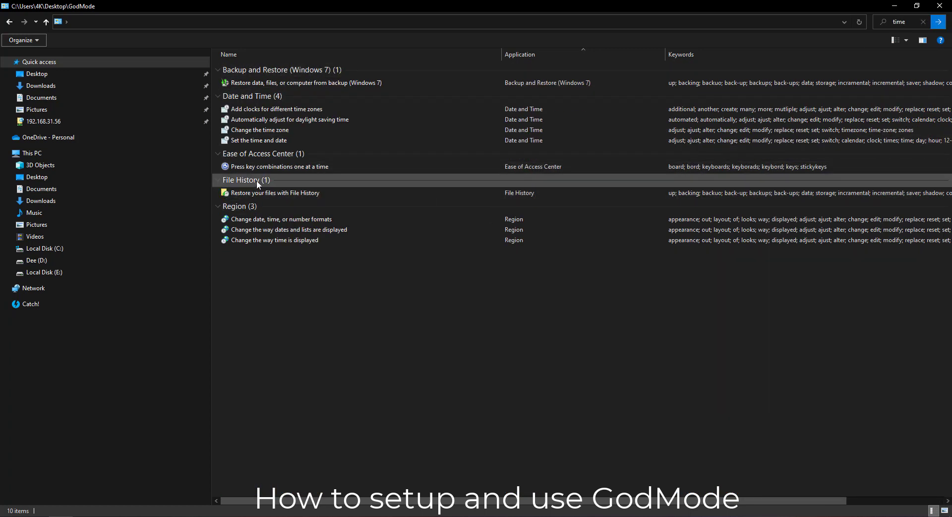
{"action": "left_click", "coordinate": [260, 130]}
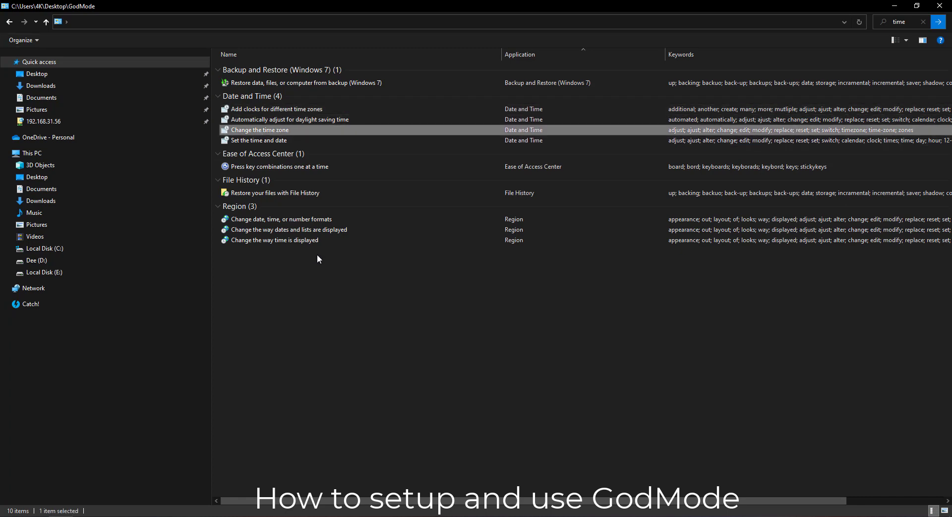
{"action": "double_click", "coordinate": [248, 130]}
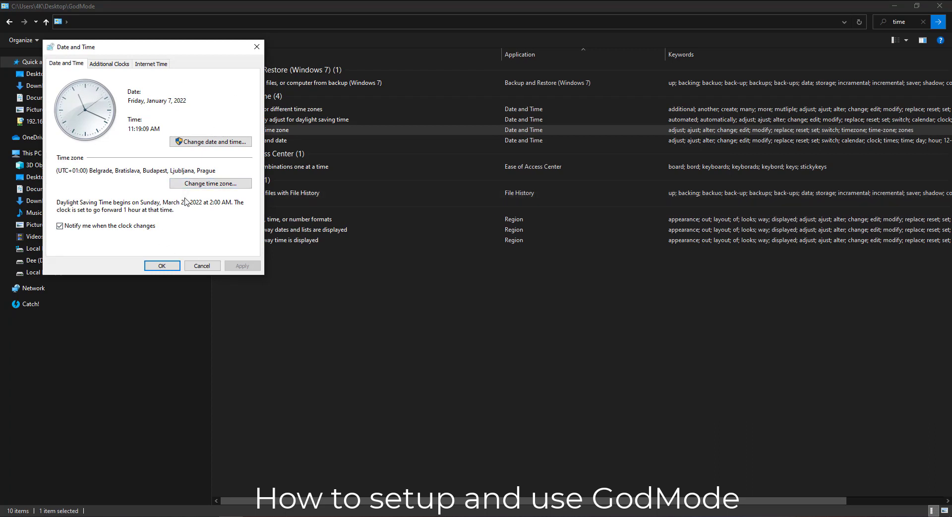
{"action": "left_click", "coordinate": [257, 46]}
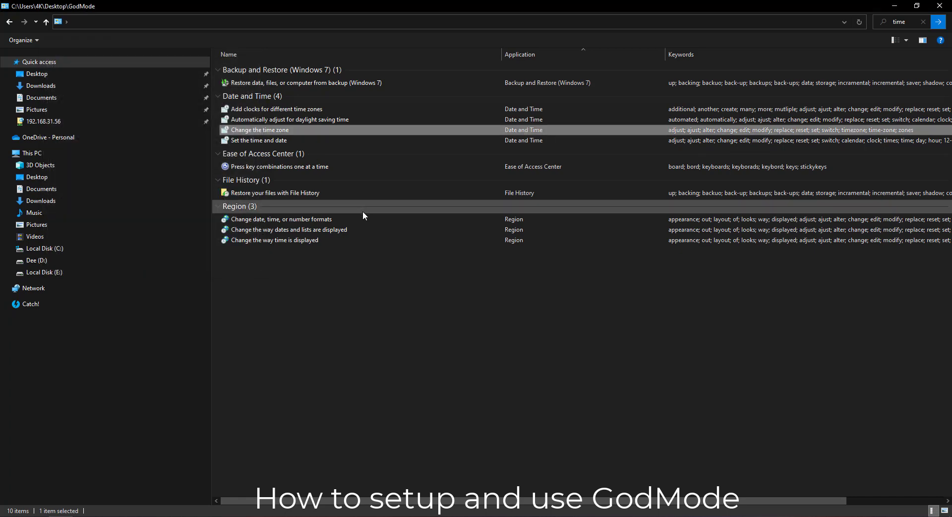
Search GodMode for 'prog' and open, then close, Add or remove programs.
{"action": "left_click", "coordinate": [923, 21]}
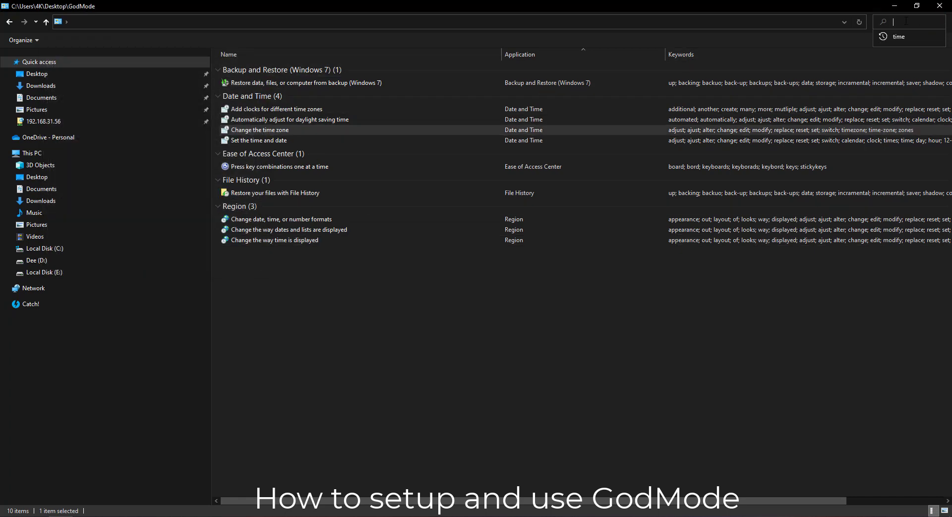
{"action": "type", "text": "prog"}
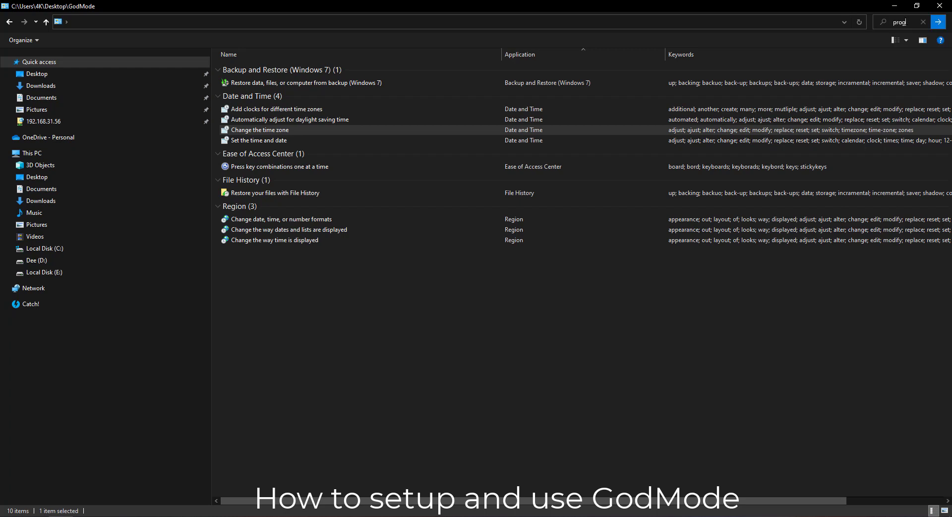
{"action": "key", "text": "Return"}
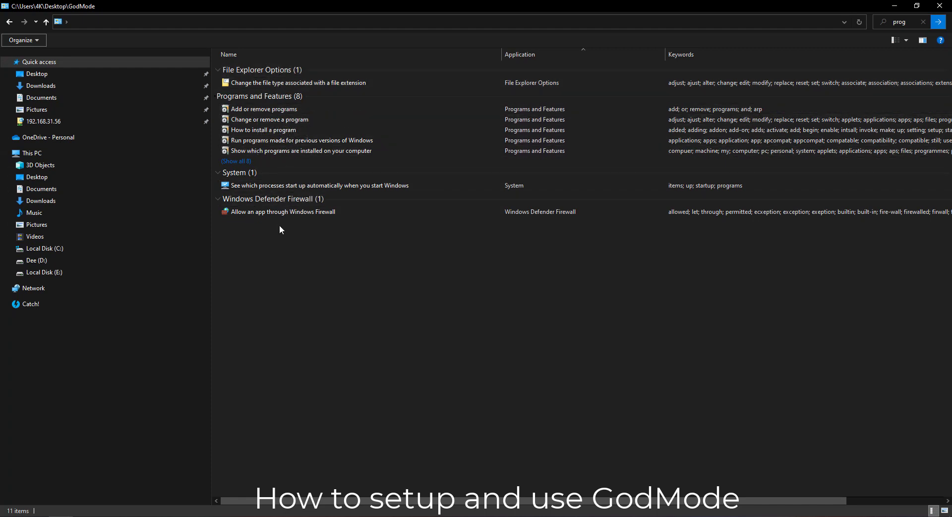
{"action": "left_click", "coordinate": [256, 111]}
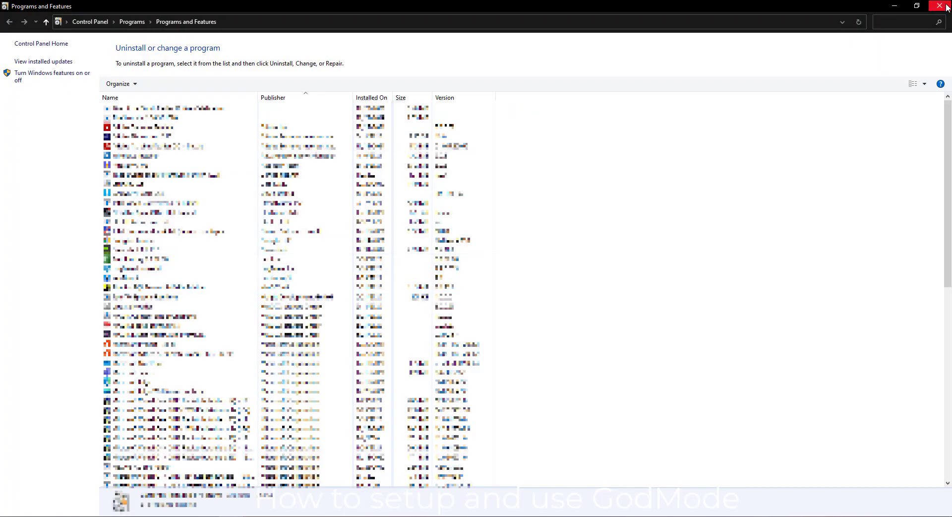
{"action": "left_click", "coordinate": [946, 6]}
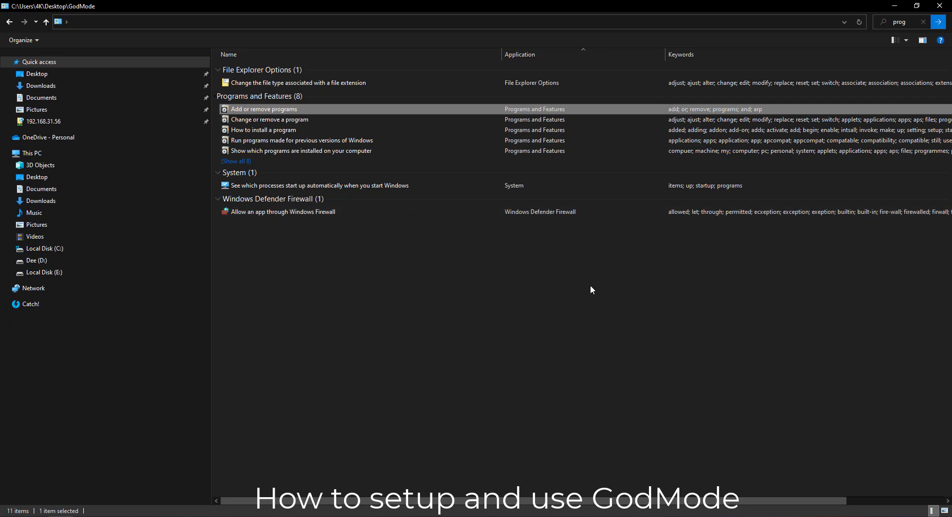
Search GodMode for 'update', close the window, and summon Launchy with 'laun'.
{"action": "left_click", "coordinate": [923, 22]}
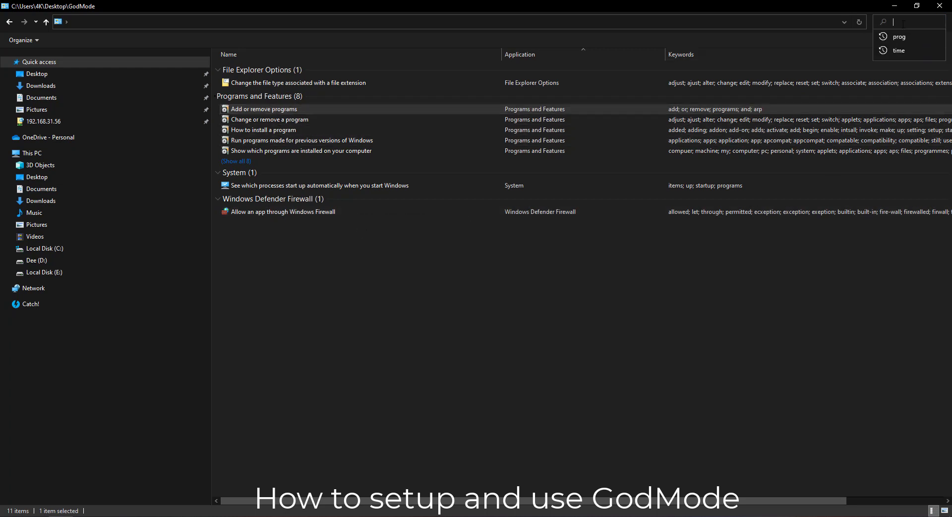
{"action": "type", "text": "update"}
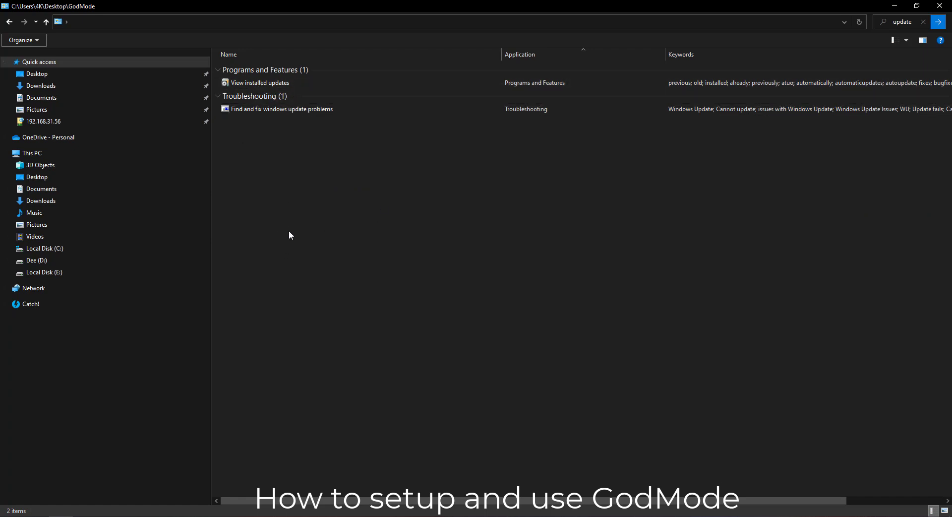
{"action": "left_click", "coordinate": [923, 22]}
{"action": "left_click", "coordinate": [688, 261]}
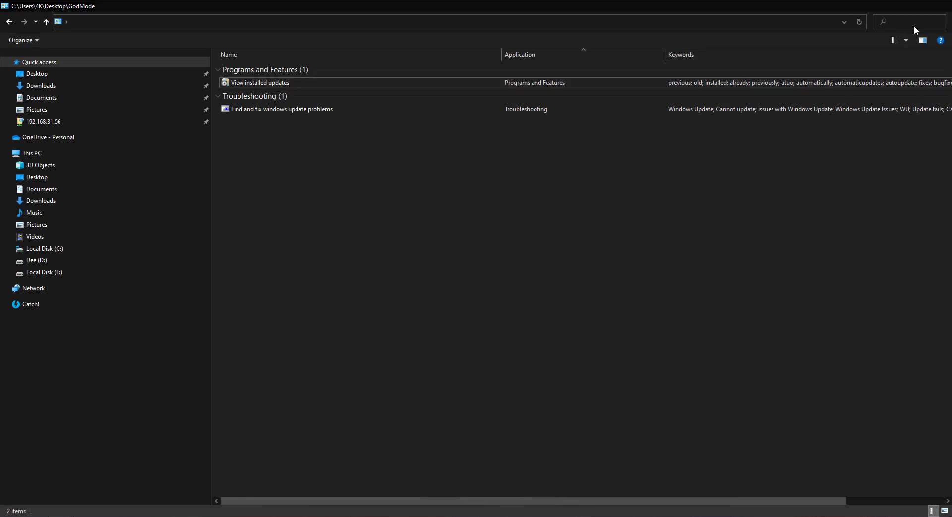
{"action": "left_click", "coordinate": [940, 5]}
{"action": "key", "text": "alt+space"}
{"action": "type", "text": "launchy.net/download.php#windows"}
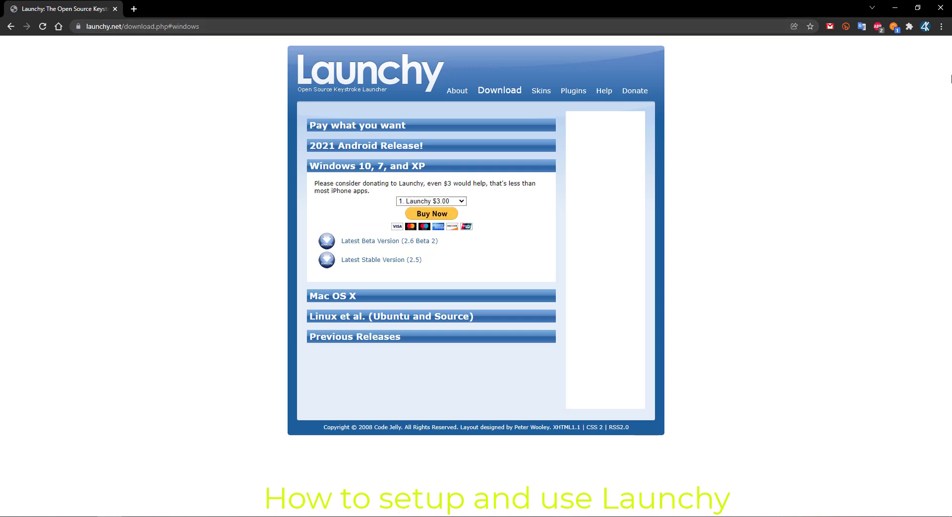
Close Chrome after reviewing Launchy's Windows download page.
{"action": "left_click", "coordinate": [942, 9]}
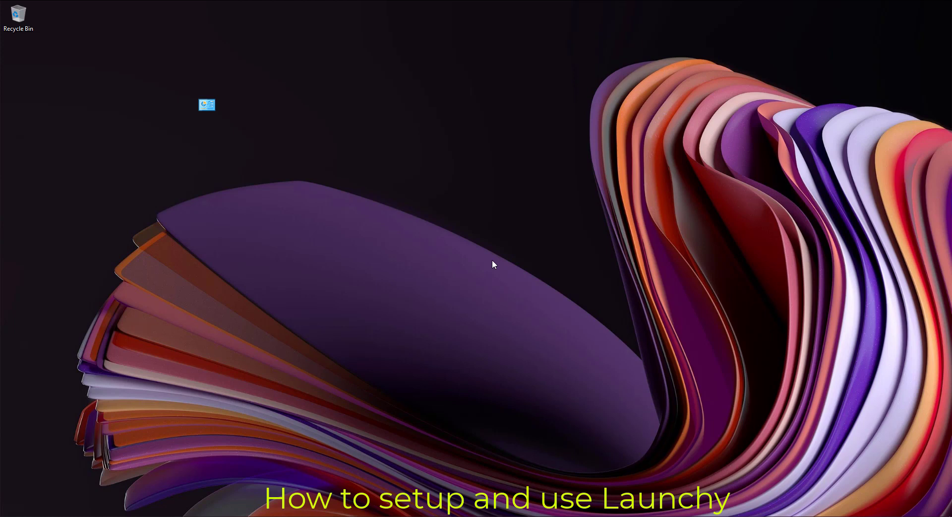
{"action": "key", "text": "alt+space"}
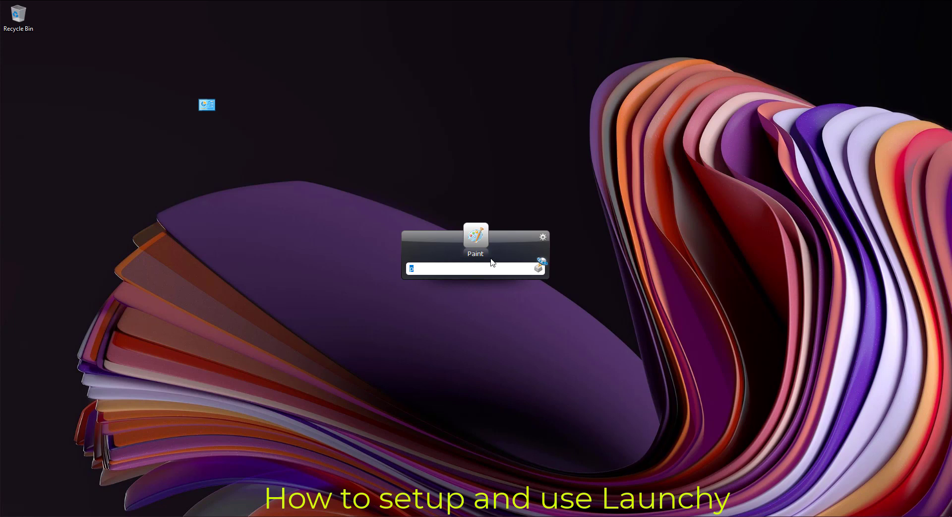
{"action": "left_click", "coordinate": [543, 237]}
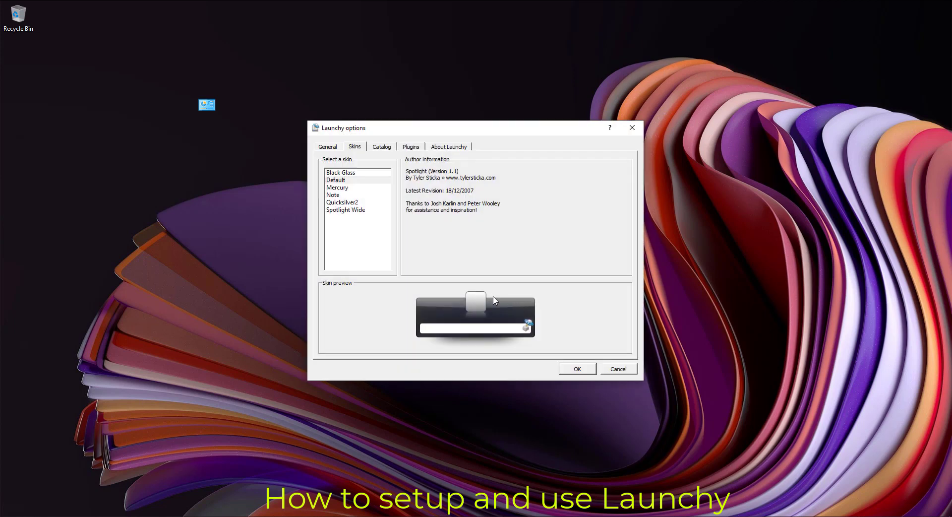
{"action": "left_click", "coordinate": [331, 149]}
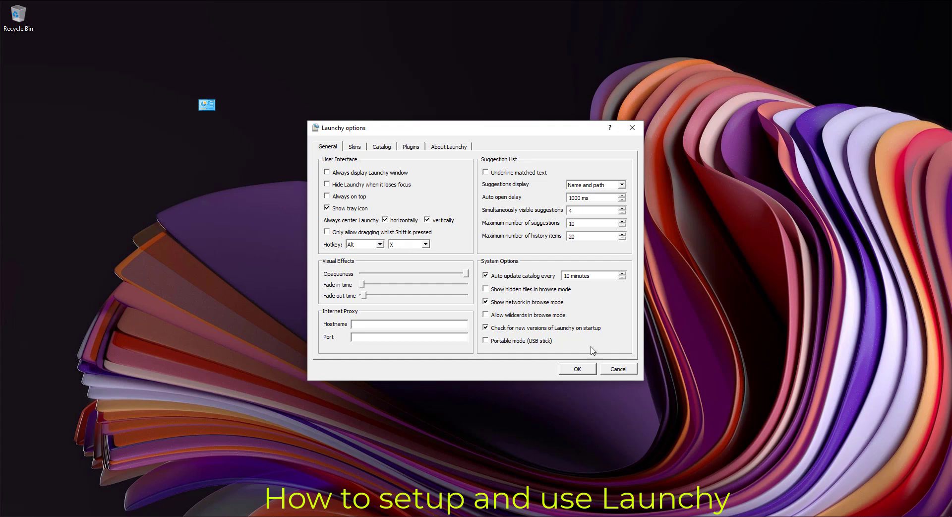
{"action": "left_click", "coordinate": [619, 369]}
{"action": "key", "text": "Escape"}
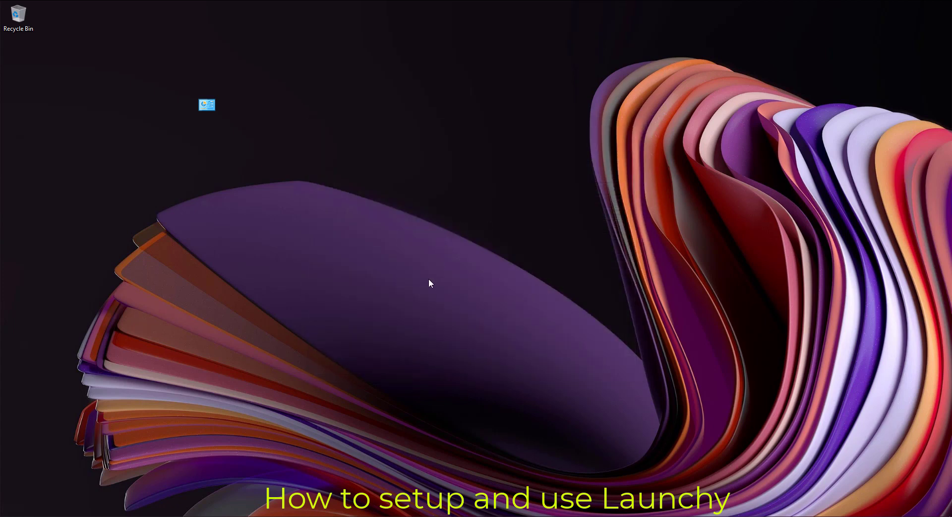
Bring up Launchy, type 'e', and launch Excel from the suggestions.
{"action": "key", "text": "alt+space"}
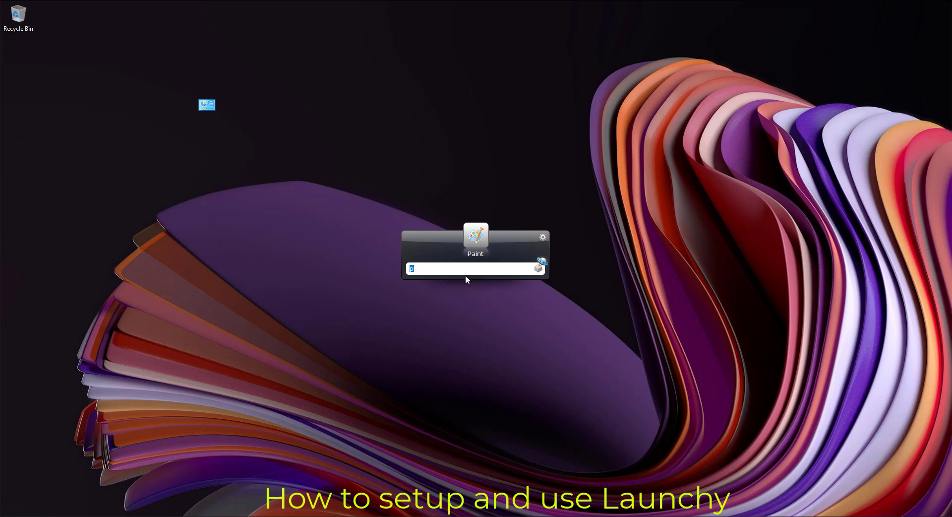
{"action": "type", "text": "e"}
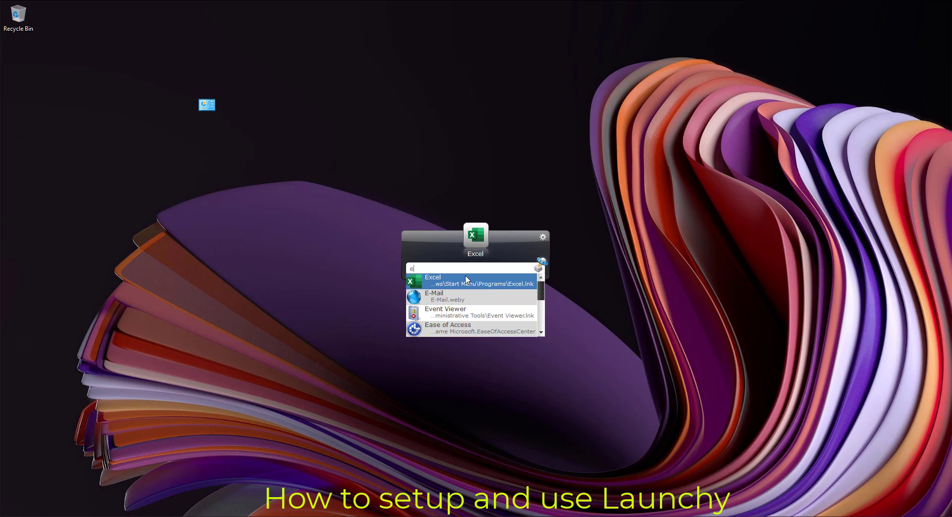
{"action": "left_click", "coordinate": [465, 276]}
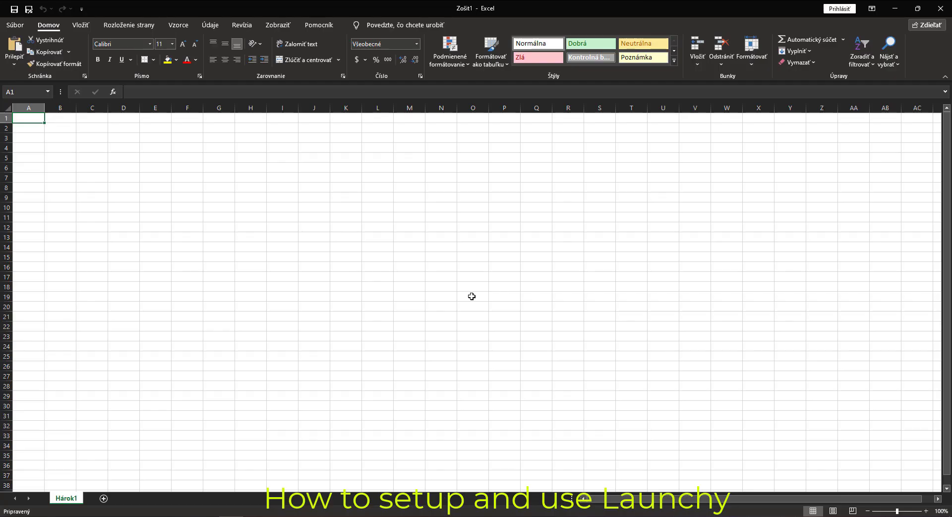
{"action": "left_click", "coordinate": [941, 8]}
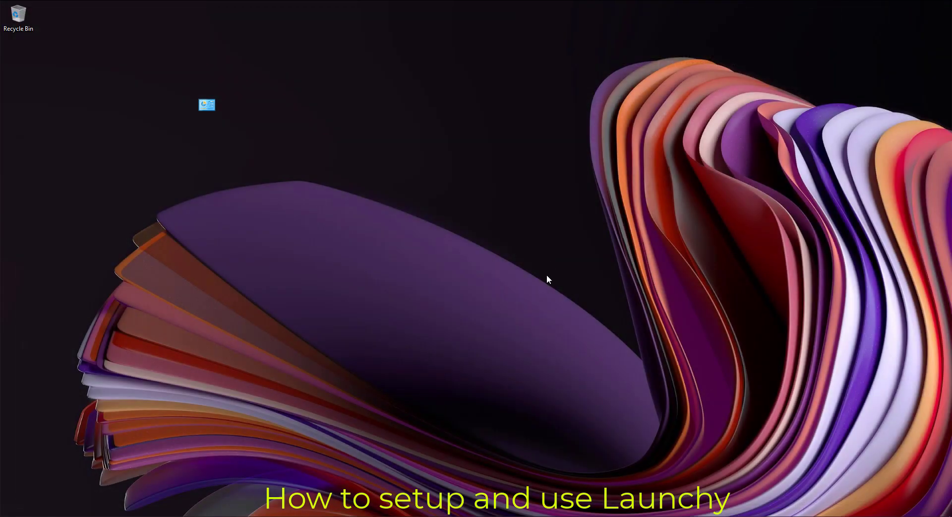
{"action": "key", "text": "alt+space"}
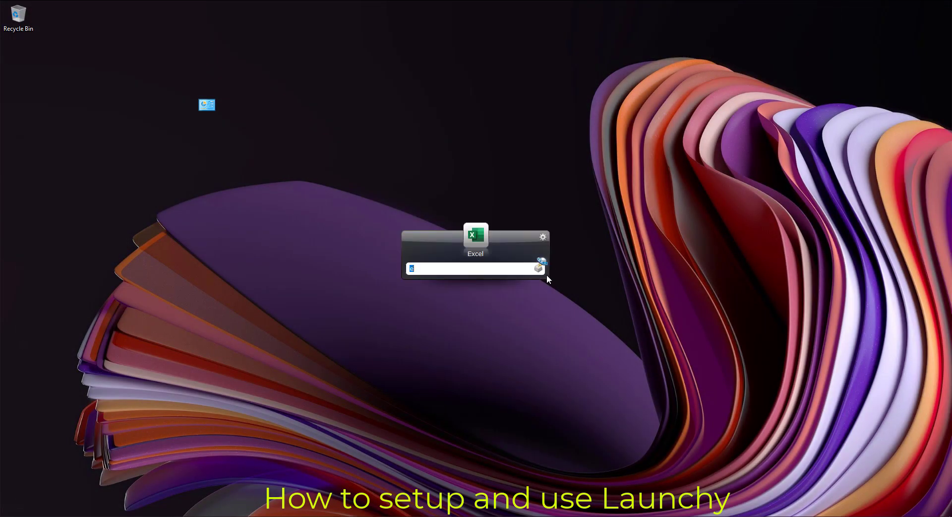
{"action": "type", "text": "no"}
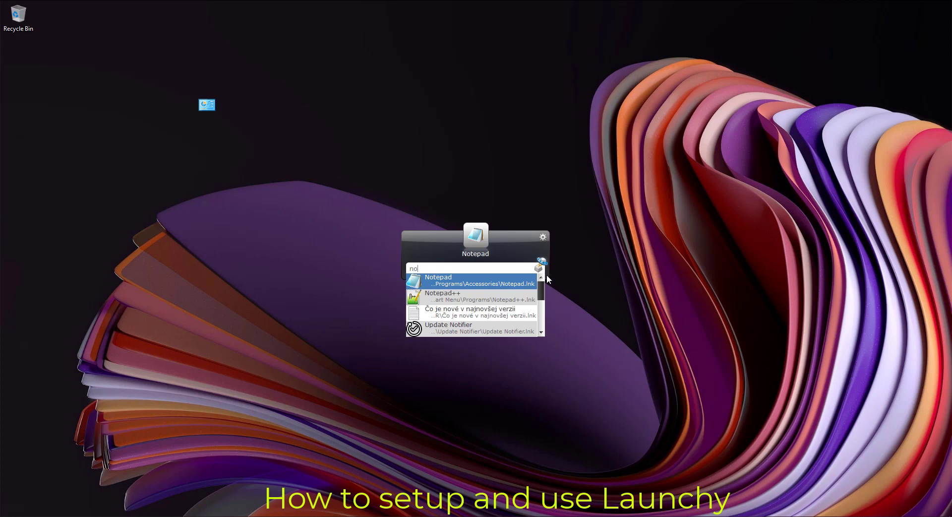
{"action": "key", "text": "Return"}
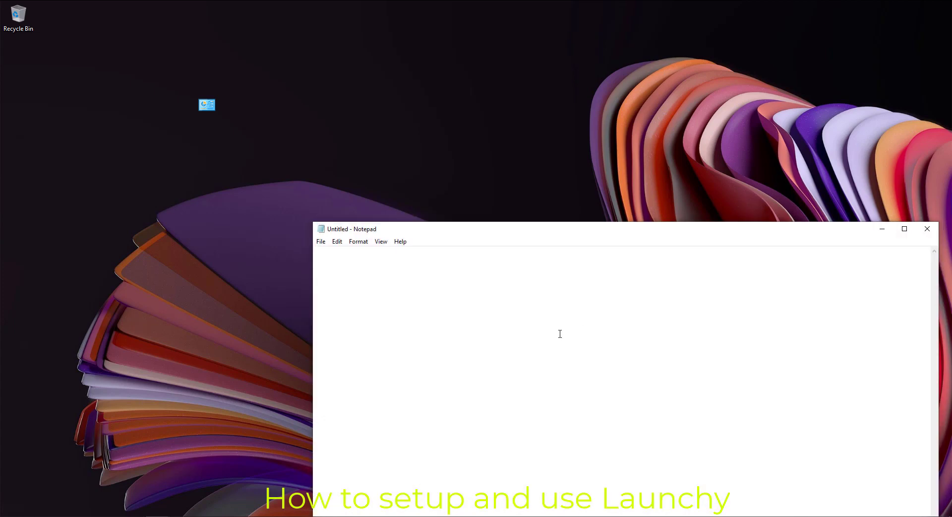
{"action": "type", "text": "dsdsasad"}
{"action": "left_click", "coordinate": [927, 229]}
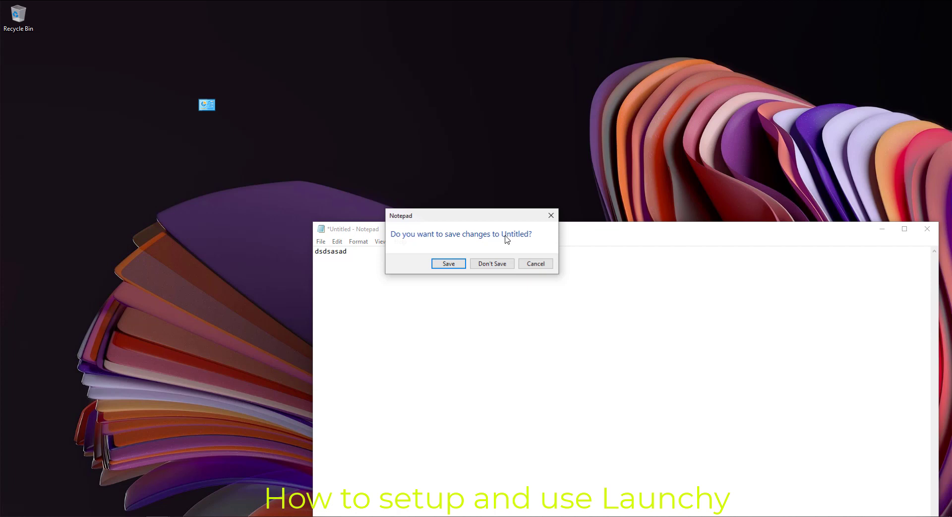
{"action": "left_click", "coordinate": [488, 263]}
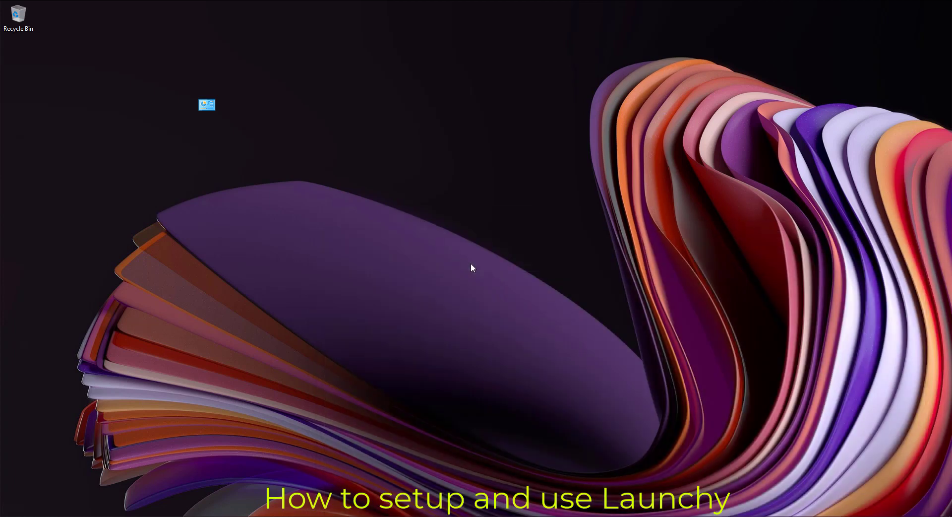
Open Date and Time from Launchy with 'ti', move it, then close it.
{"action": "key", "text": "alt+space"}
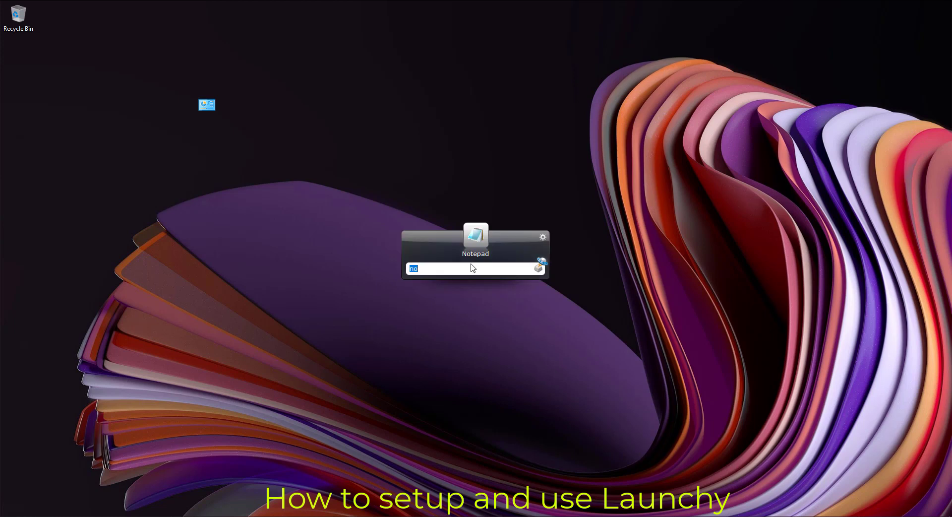
{"action": "type", "text": "ti"}
{"action": "key", "text": "Return"}
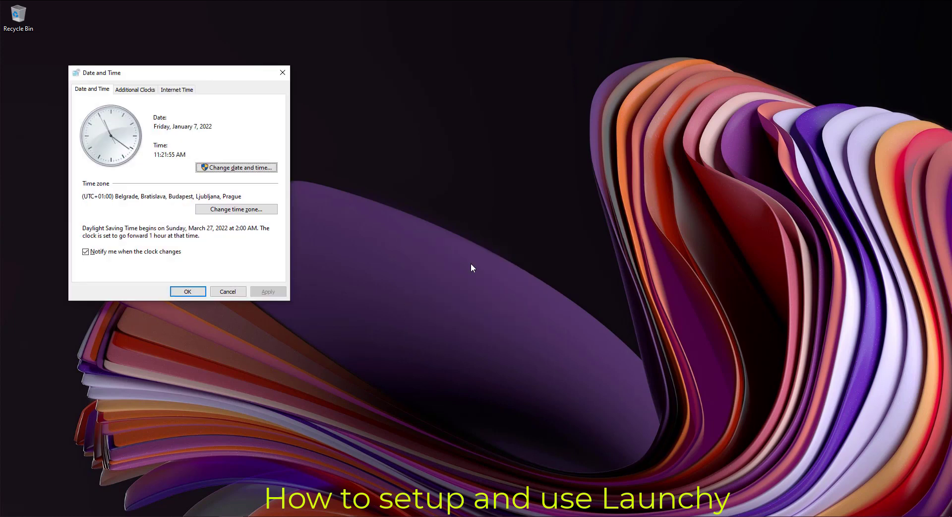
{"action": "left_click_drag", "start_coordinate": [177, 72], "coordinate": [423, 121]}
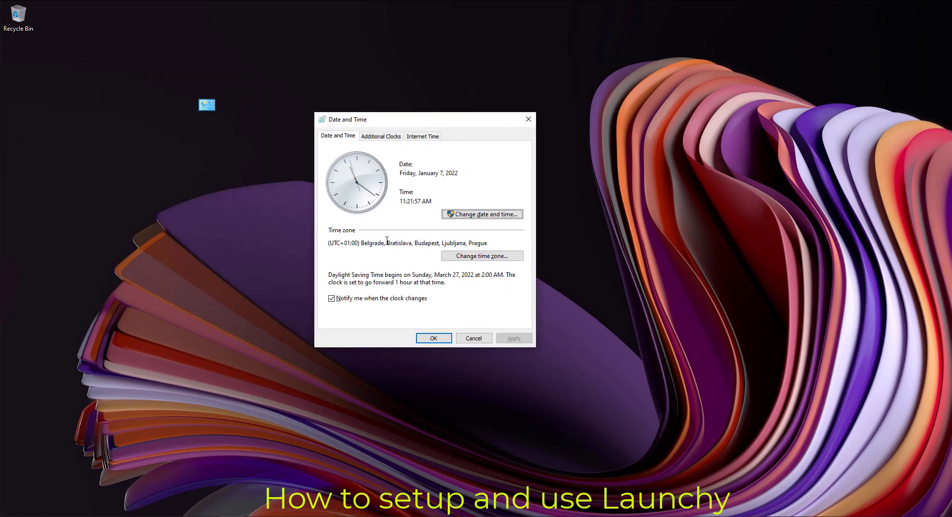
{"action": "left_click", "coordinate": [528, 119]}
Open Programs and Features from Launchy with 'pr'.
{"action": "key", "text": "alt+space"}
{"action": "type", "text": "pr"}
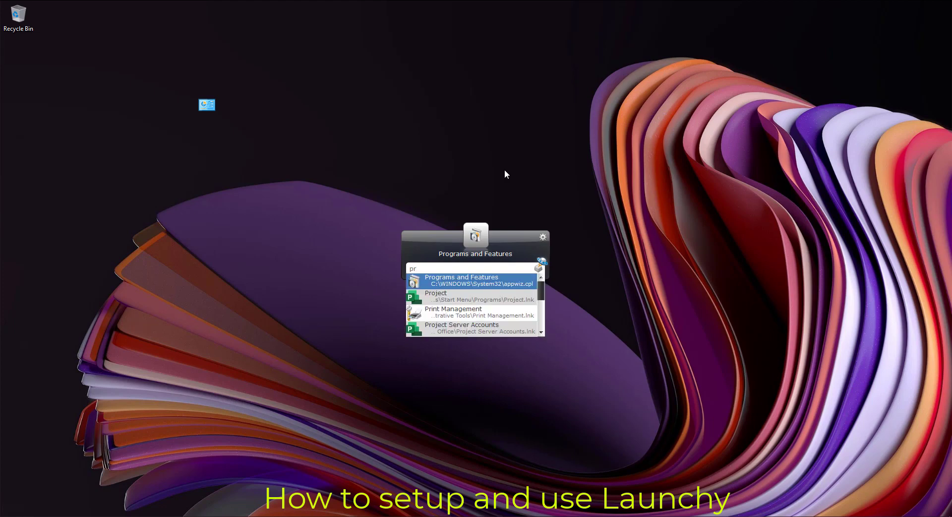
{"action": "key", "text": "Return"}
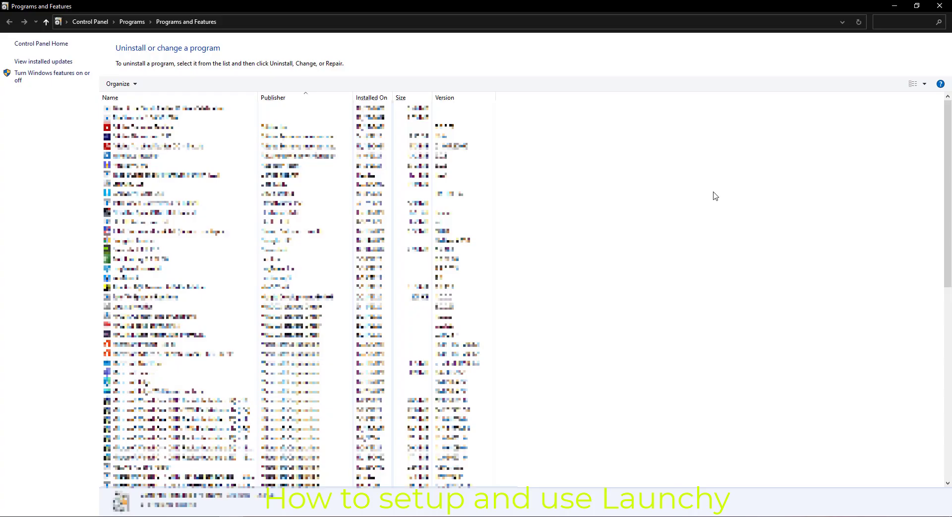
Close Programs and Features, launch and close Java's Check For Updates via 'up', reopen Launchy.
{"action": "left_click", "coordinate": [932, 7]}
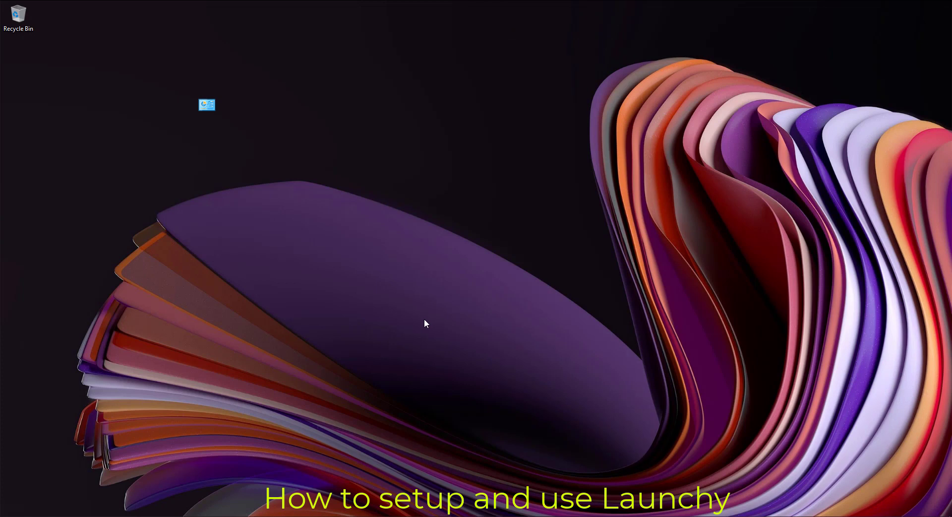
{"action": "key", "text": "alt+space"}
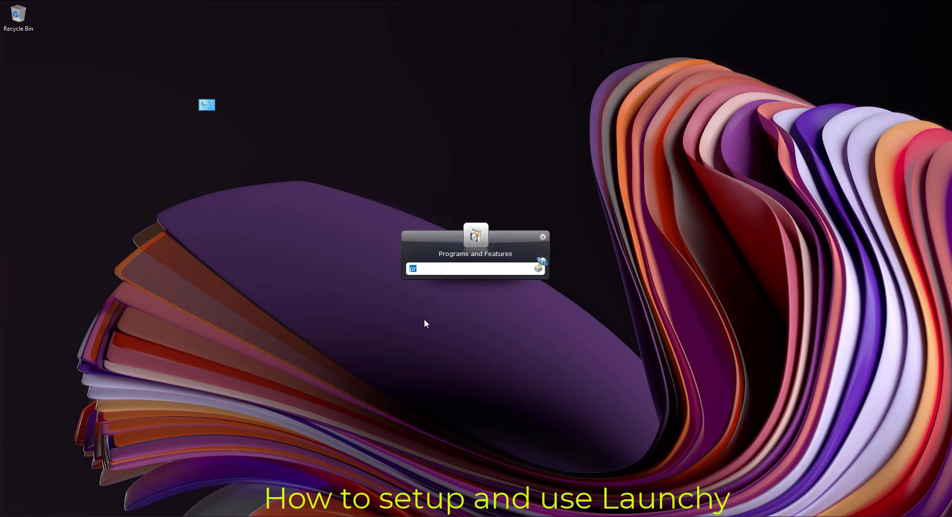
{"action": "type", "text": "up"}
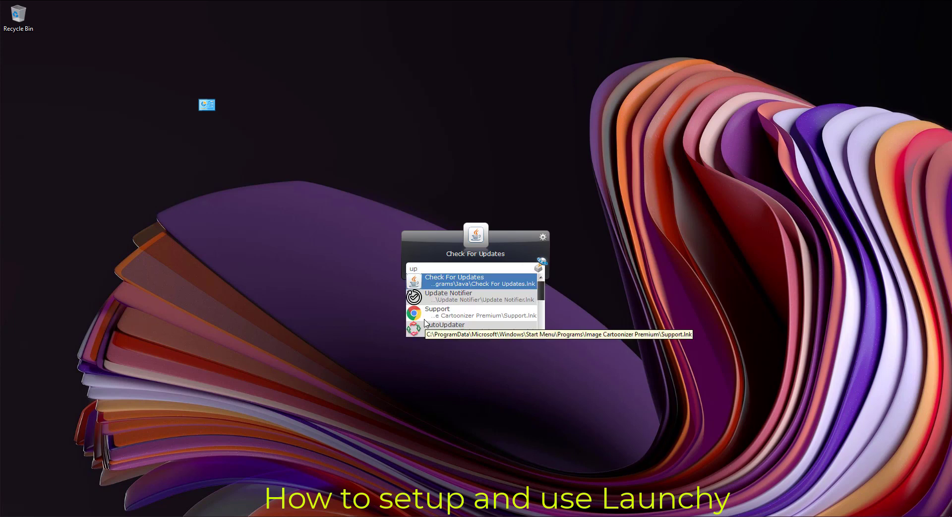
{"action": "key", "text": "Down"}
{"action": "key", "text": "Down"}
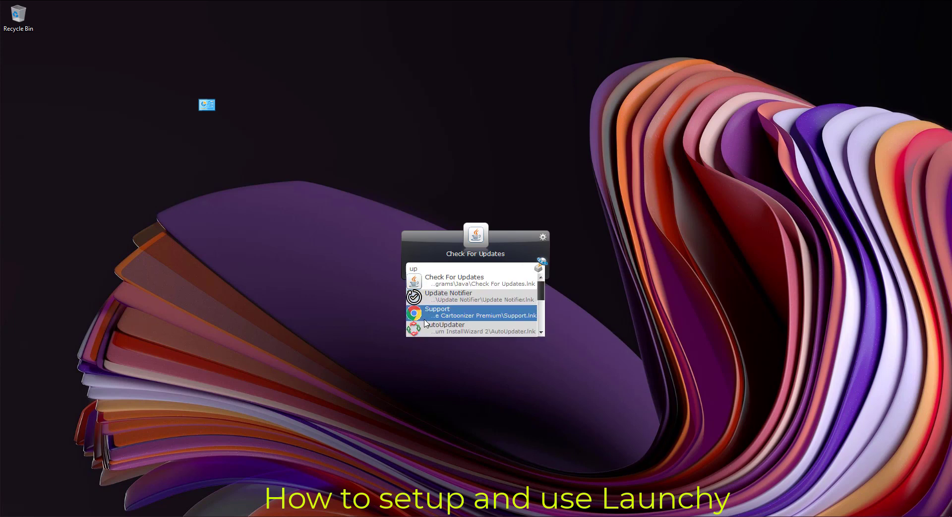
{"action": "key", "text": "Up"}
{"action": "key", "text": "Up"}
{"action": "key", "text": "Return"}
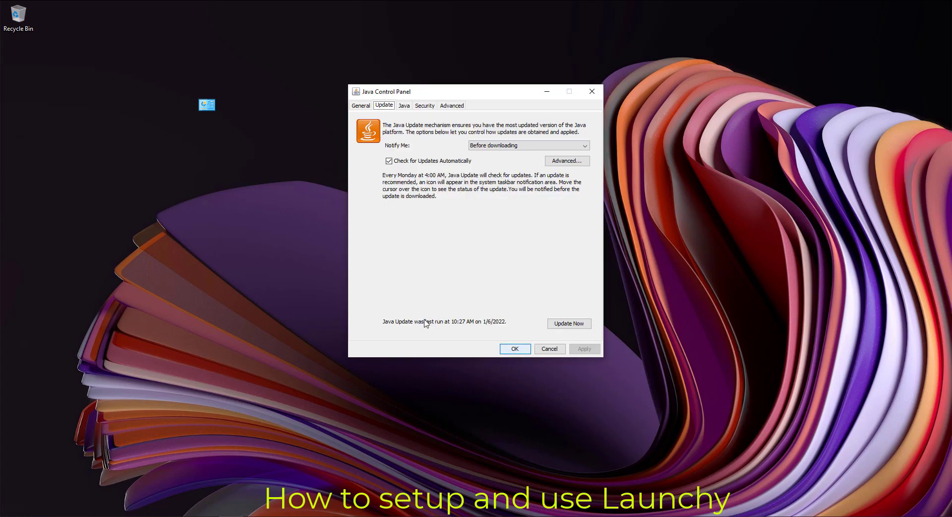
{"action": "key", "text": "alt+F4"}
{"action": "key", "text": "alt+space"}
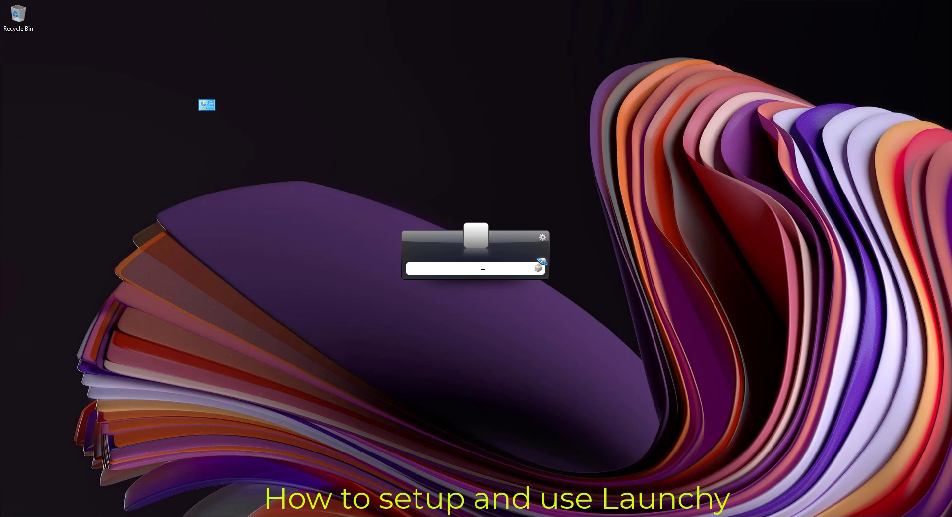
Google-search '4kside' from Launchy, then close the Chrome results window.
{"action": "type", "text": "google"}
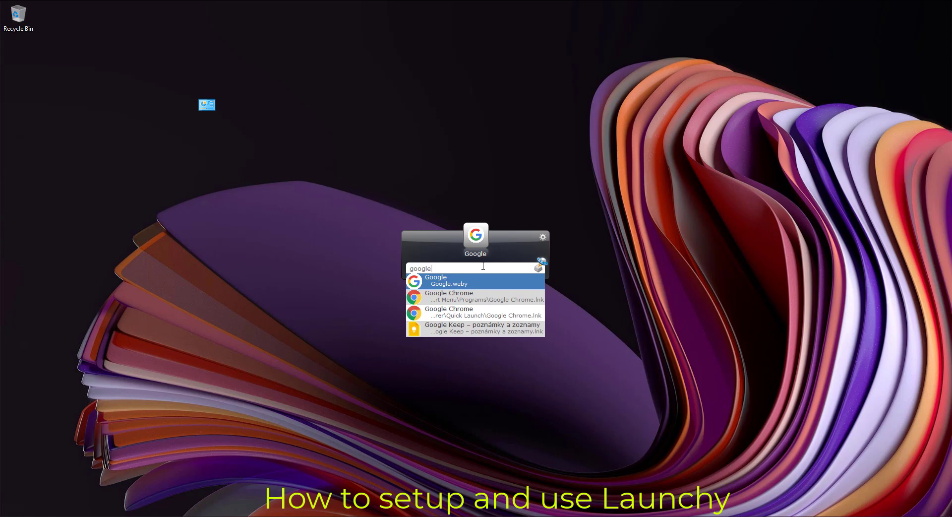
{"action": "key", "text": "Tab"}
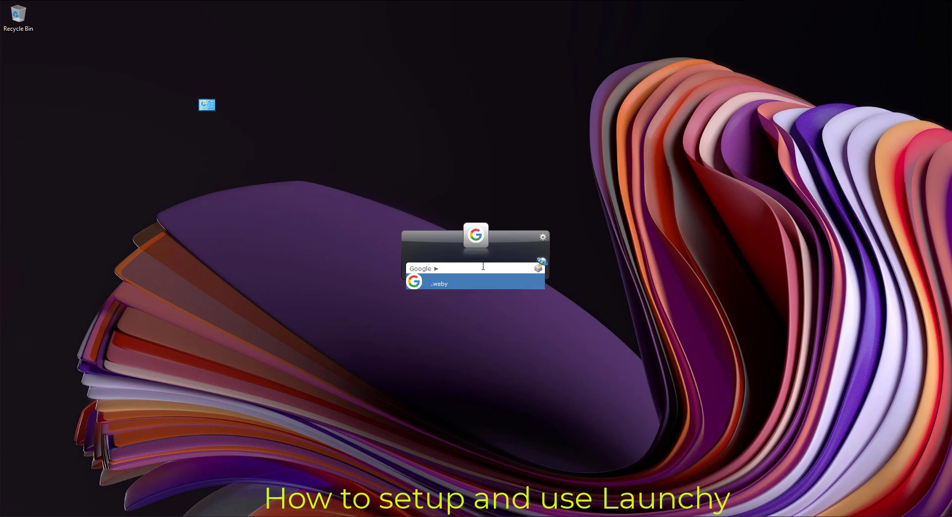
{"action": "type", "text": "4kside"}
{"action": "key", "text": "Return"}
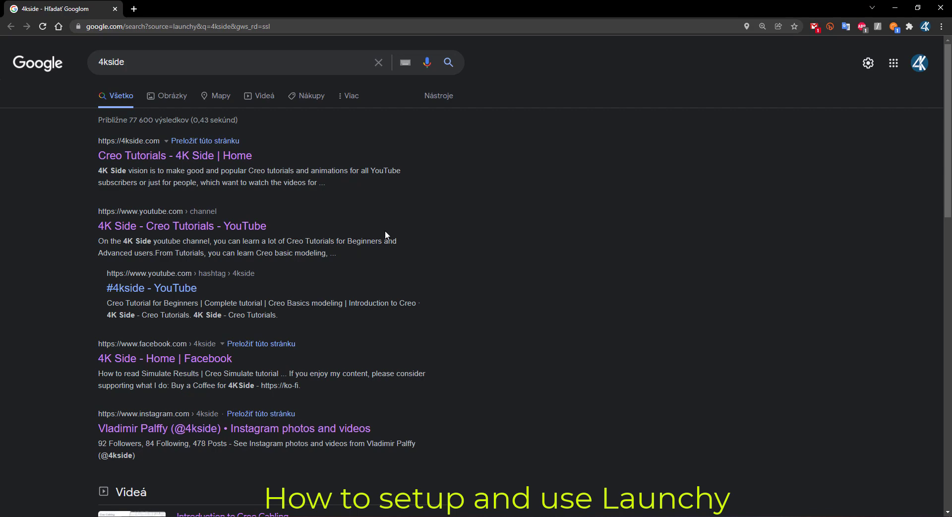
{"action": "left_click", "coordinate": [940, 7]}
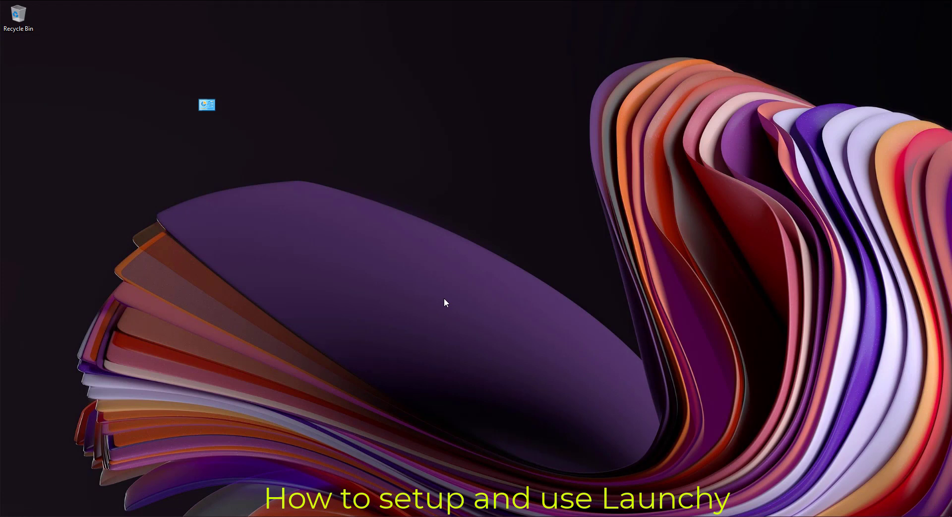
Search IMDb for 'matrix' from Launchy, then close the Chrome results page.
{"action": "key", "text": "alt+space"}
{"action": "type", "text": "i"}
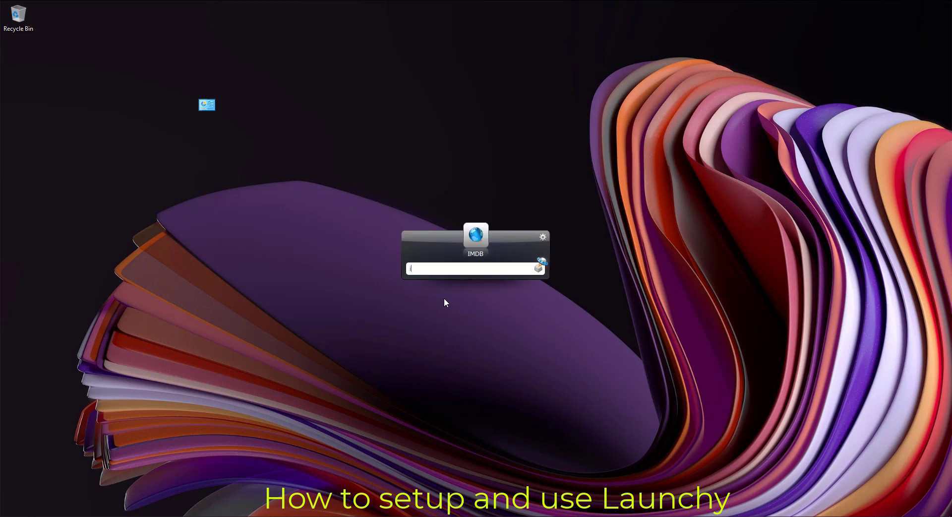
{"action": "type", "text": "mdb"}
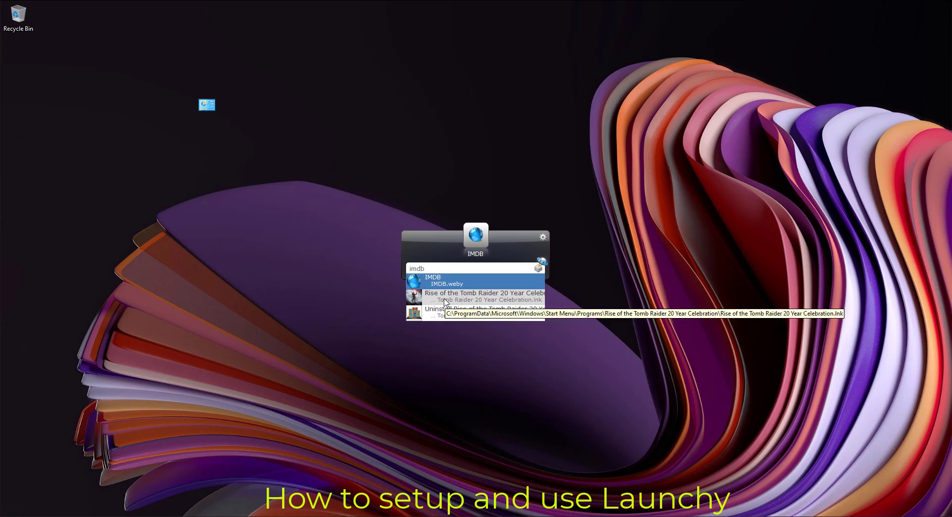
{"action": "key", "text": "Tab"}
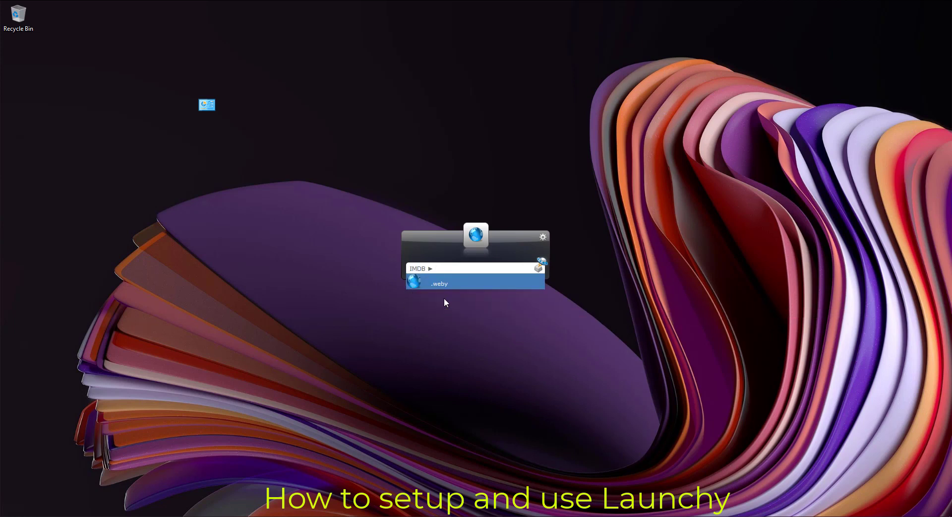
{"action": "type", "text": "matrix"}
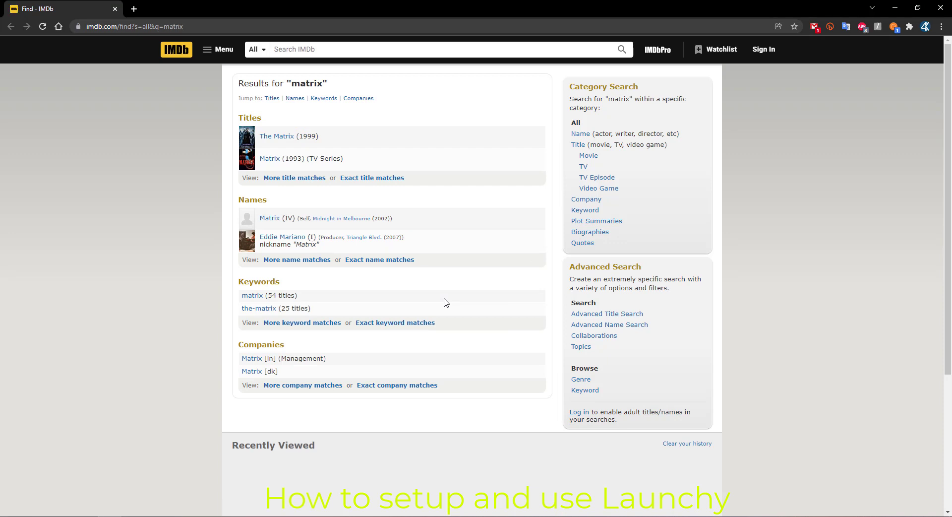
{"action": "left_click", "coordinate": [945, 6]}
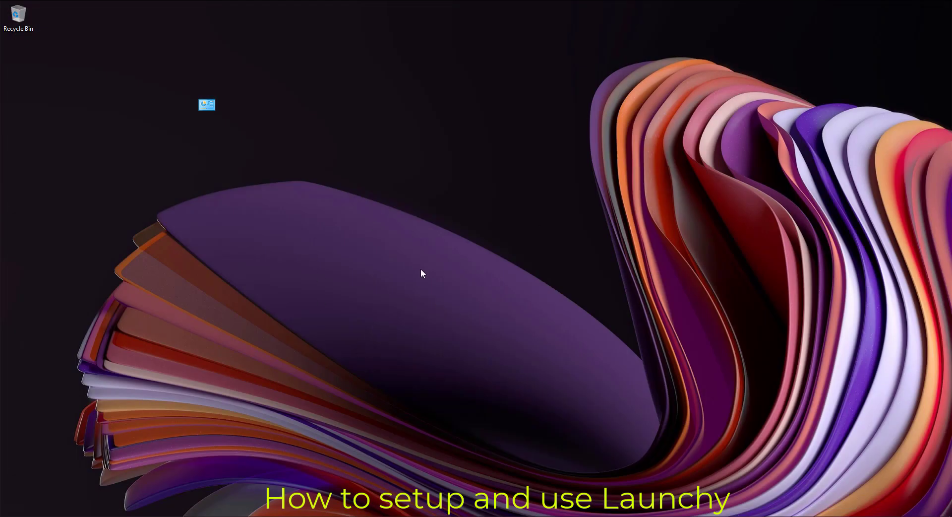
Launch Notepad from Launchy and jot a couple of lines of text.
{"action": "key", "text": "alt+space"}
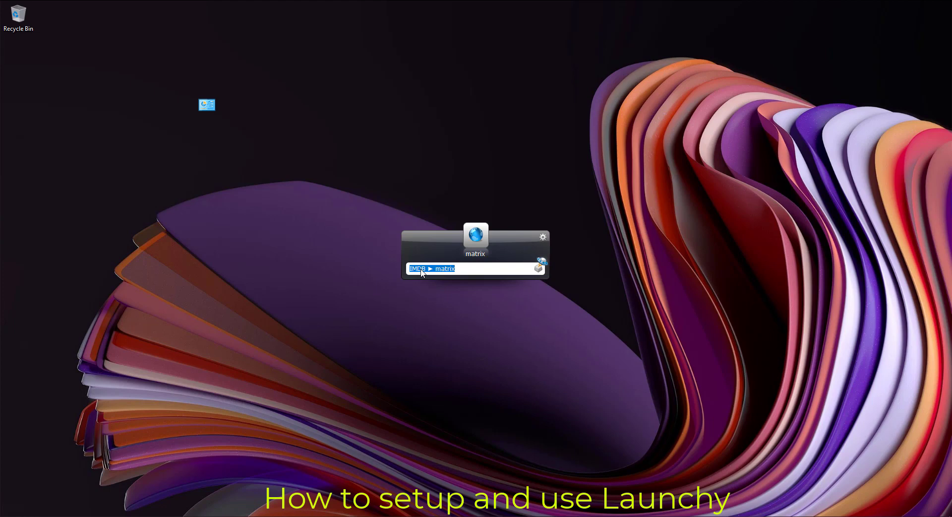
{"action": "type", "text": "notepad"}
{"action": "key", "text": "Return"}
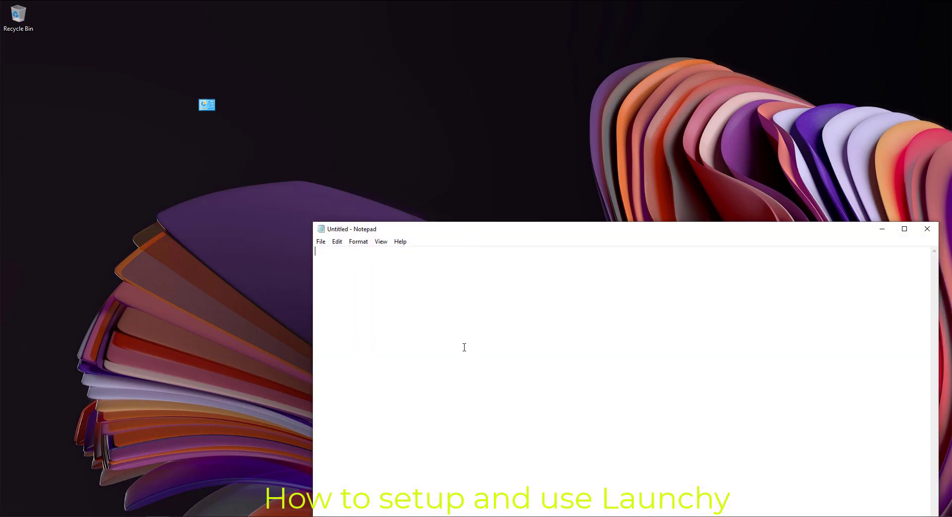
{"action": "type", "text": "sadsdsadsasd ds"}
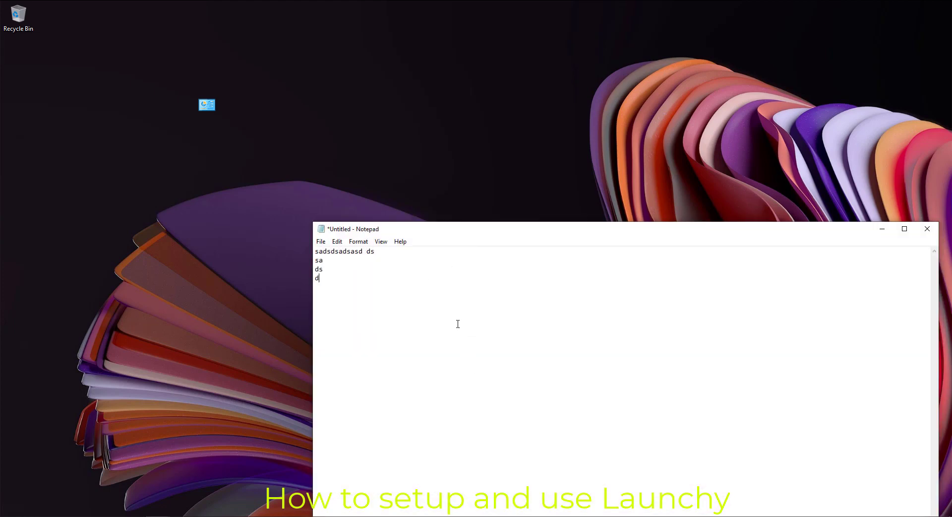
{"action": "type", "text": " sa ds ds"}
{"action": "key", "text": "Return"}
{"action": "type", "text": "d"}
Launch Paint from Launchy, draw a black rectangle on the canvas, and summon Launchy again.
{"action": "key", "text": "alt+space"}
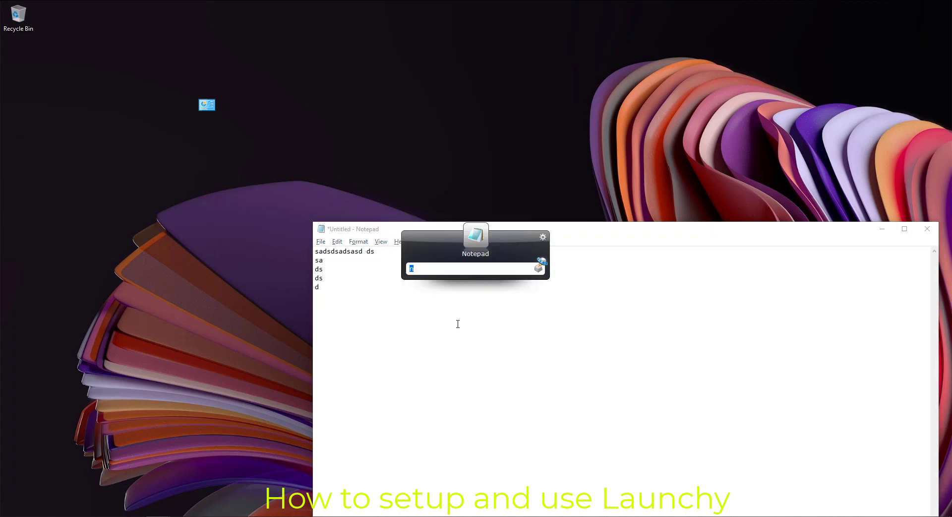
{"action": "type", "text": "paint"}
{"action": "key", "text": "Return"}
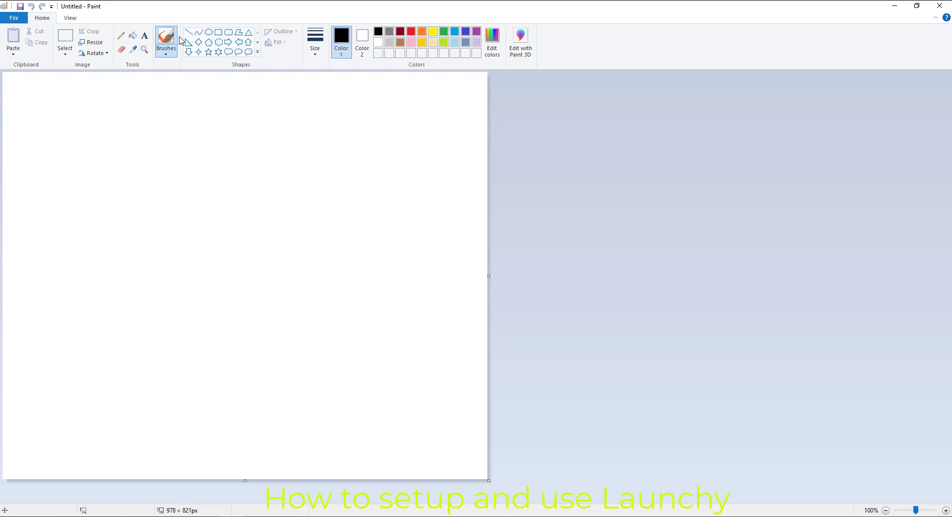
{"action": "left_click", "coordinate": [220, 35]}
{"action": "left_click_drag", "start_coordinate": [124, 117], "coordinate": [266, 224]}
{"action": "mouse_move", "coordinate": [232, 193]}
{"action": "left_mouse_down"}
{"action": "mouse_move", "coordinate": [308, 241]}
{"action": "mouse_move", "coordinate": [255, 230]}
{"action": "left_mouse_up"}
{"action": "left_click", "coordinate": [377, 198]}
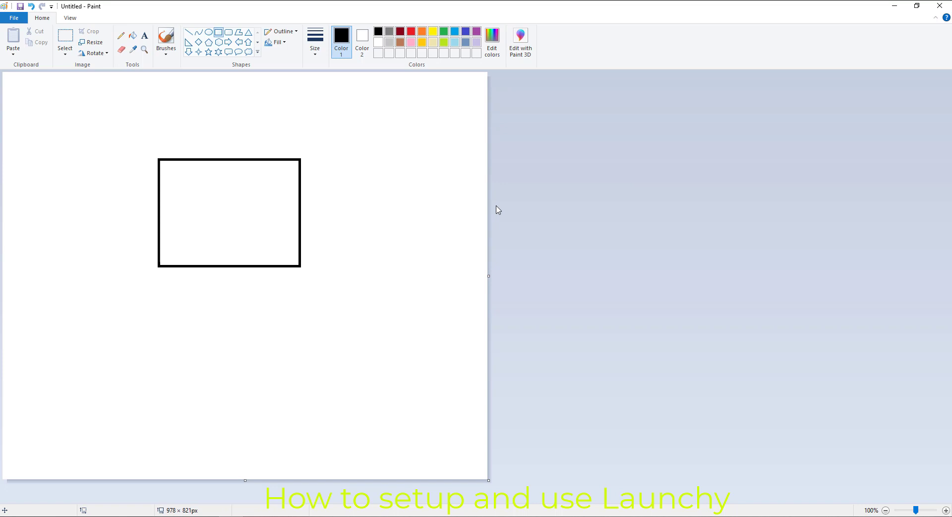
{"action": "key", "text": "alt+space"}
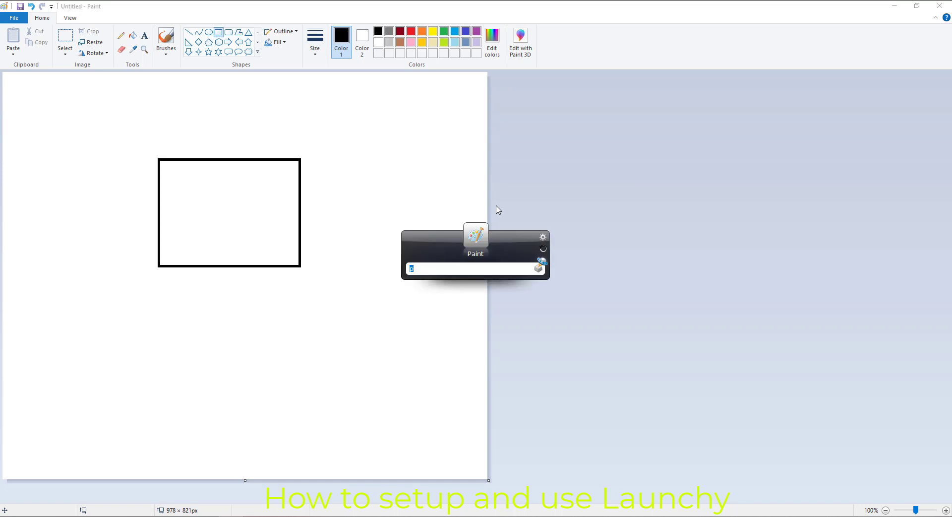
{"action": "left_click", "coordinate": [543, 237]}
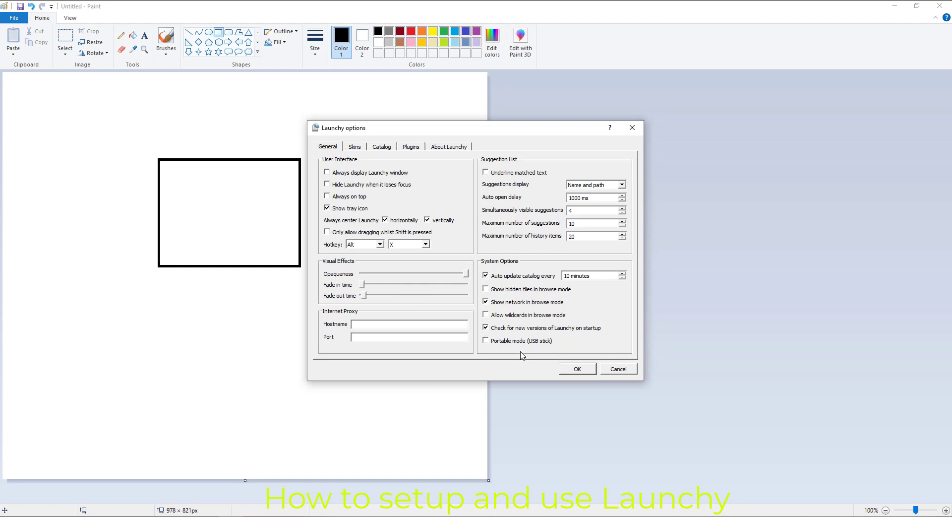
{"action": "left_click_drag", "start_coordinate": [434, 130], "coordinate": [702, 129]}
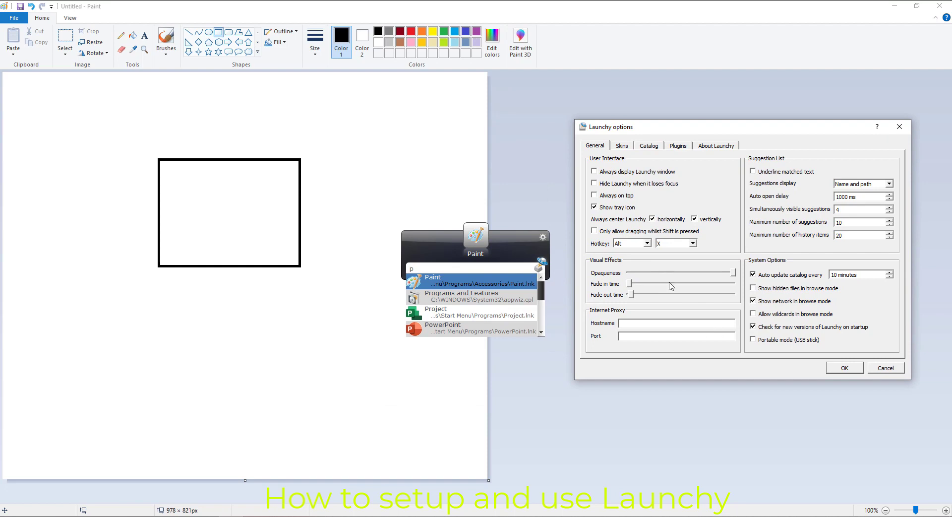
{"action": "left_click", "coordinate": [622, 146]}
{"action": "left_click", "coordinate": [611, 187]}
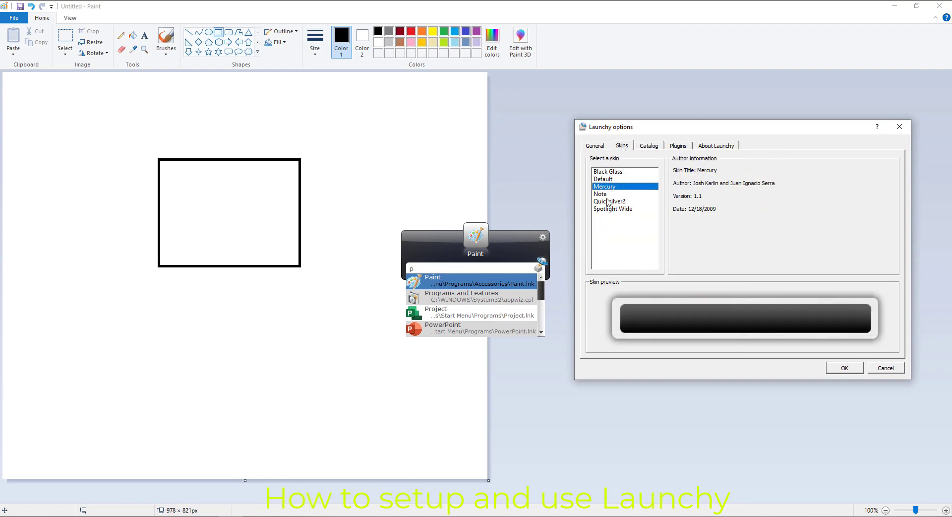
{"action": "left_click", "coordinate": [650, 146]}
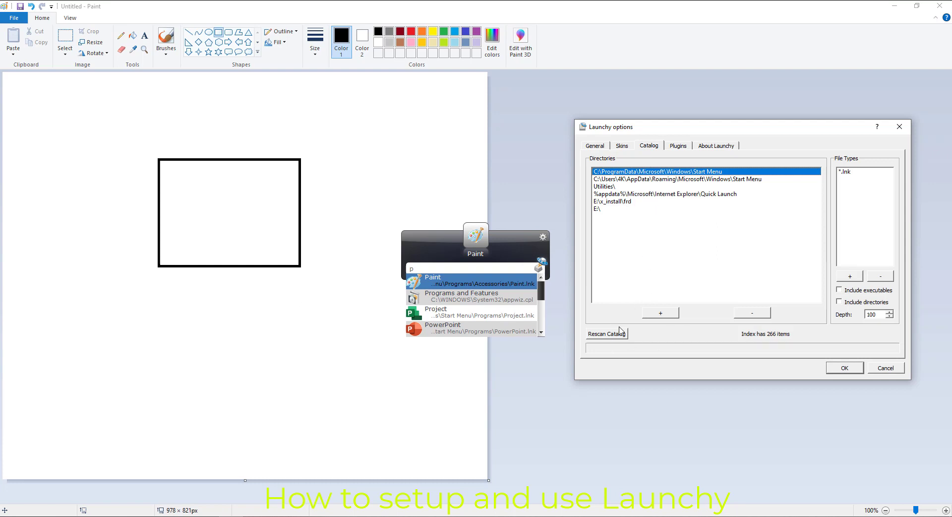
{"action": "left_click", "coordinate": [678, 149]}
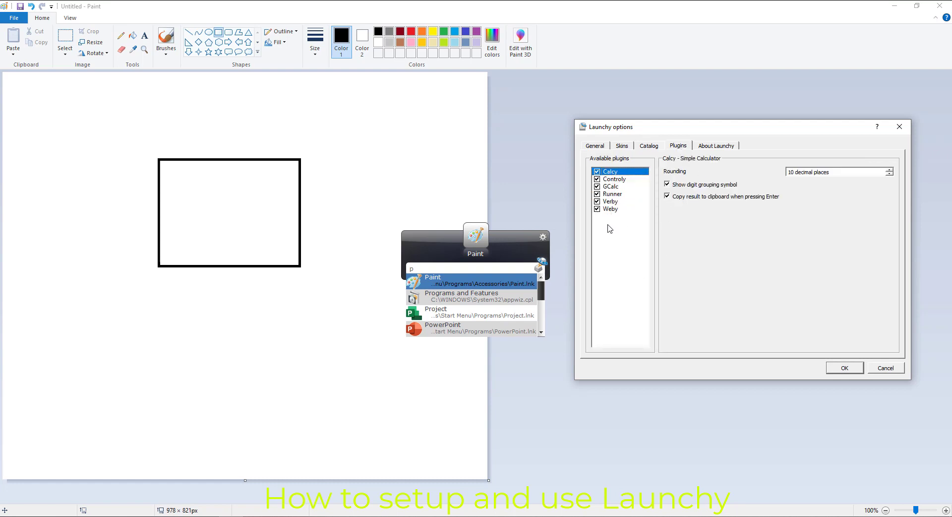
{"action": "left_click", "coordinate": [862, 367]}
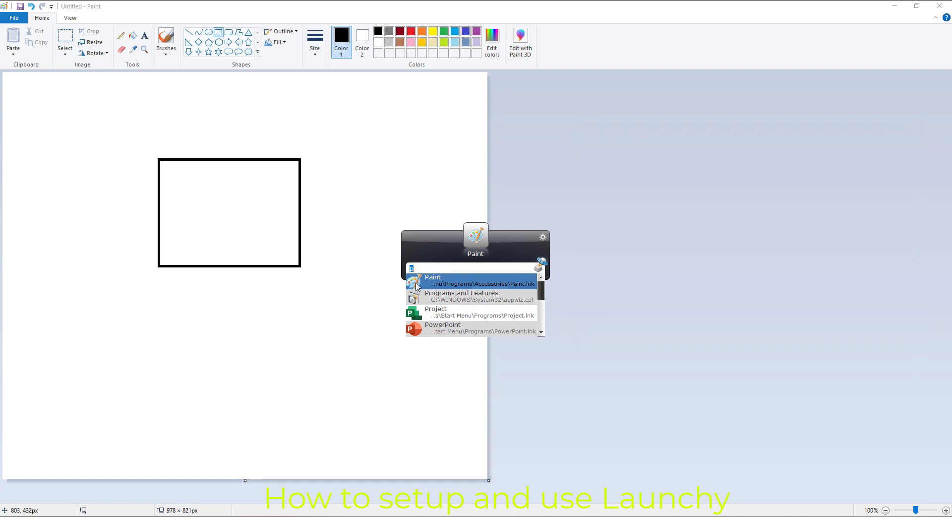
Calculate 45/7.8 as 5.7692307692 in Launchy, then close Paint without saving and bring Notepad forward.
{"action": "type", "text": "45"}
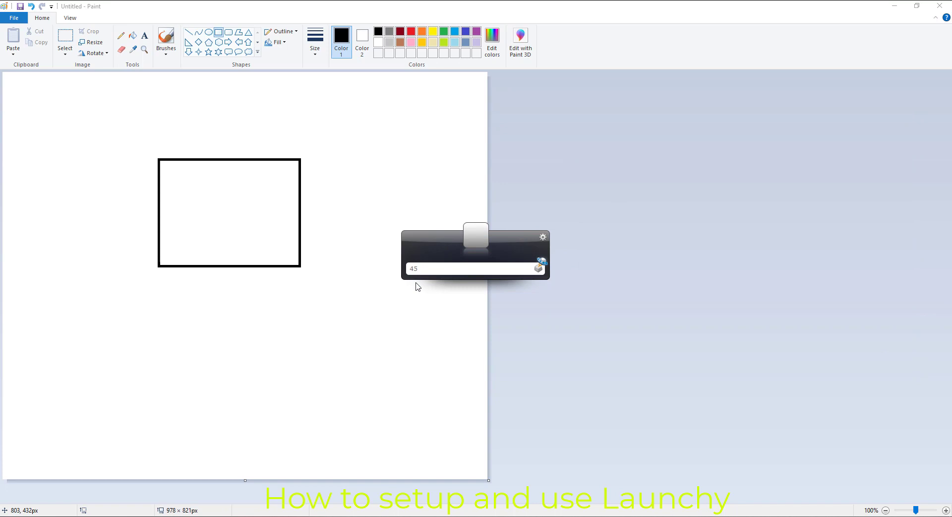
{"action": "type", "text": "/"}
{"action": "type", "text": "7.8"}
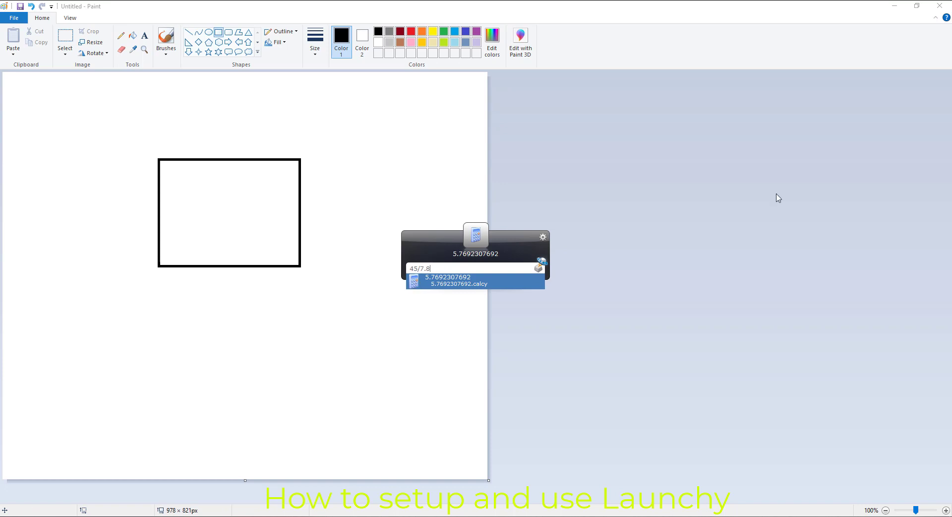
{"action": "left_click", "coordinate": [940, 5]}
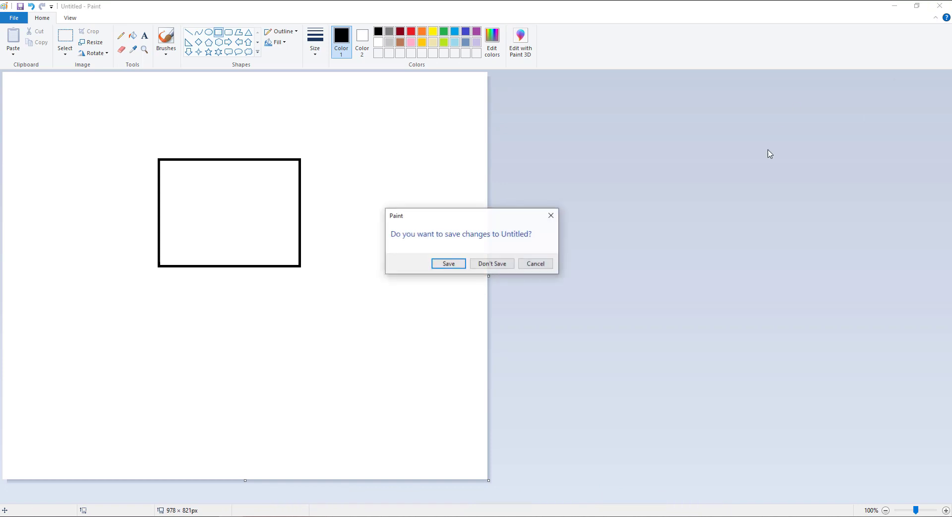
{"action": "left_click", "coordinate": [490, 264]}
{"action": "left_click", "coordinate": [426, 209]}
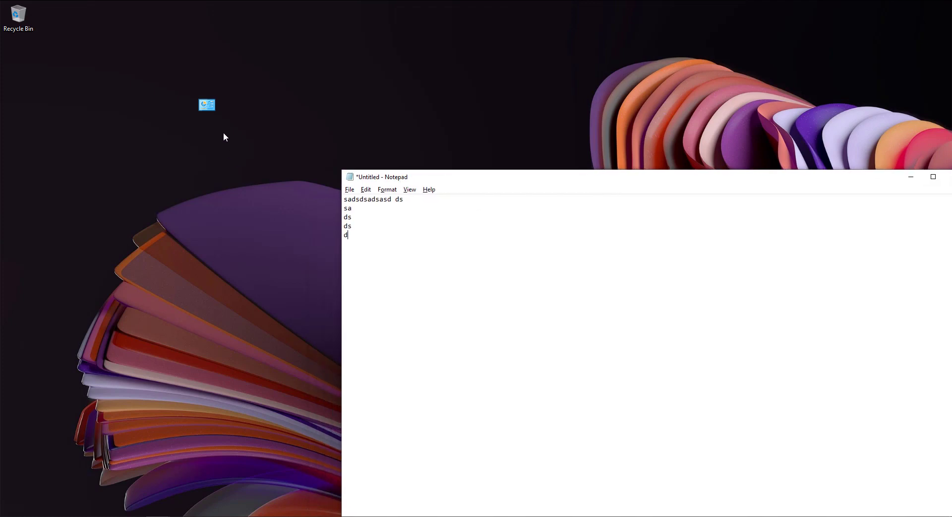
Open the GodMode folder, then clear the old 45/7.8 calculation from Launchy and dismiss it.
{"action": "double_click", "coordinate": [207, 105]}
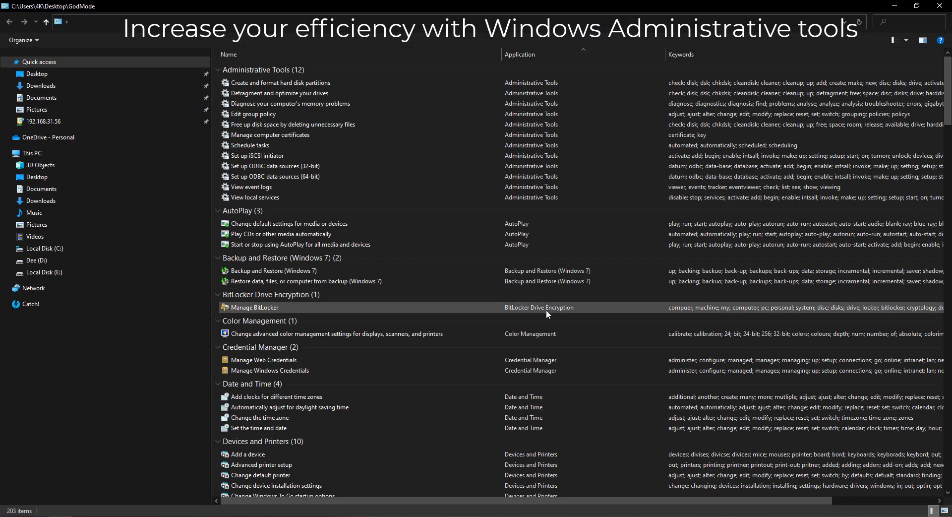
{"action": "key", "text": "alt+space"}
{"action": "type", "text": "45/7.8"}
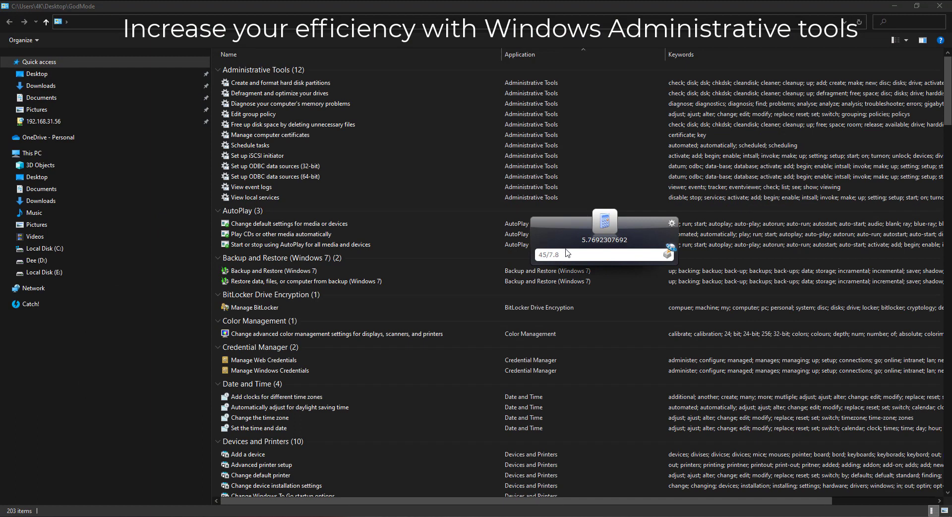
{"action": "left_click_drag", "start_coordinate": [568, 250], "coordinate": [501, 249]}
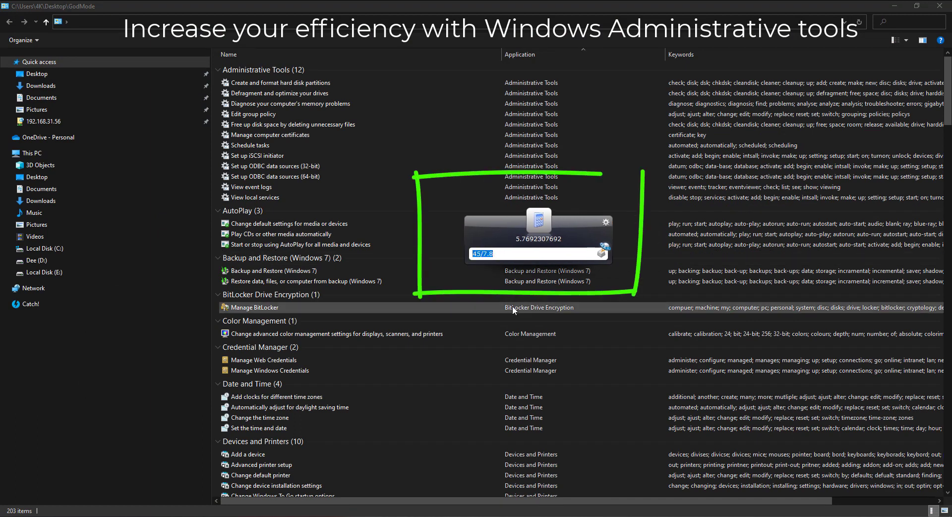
{"action": "key", "text": "BackSpace"}
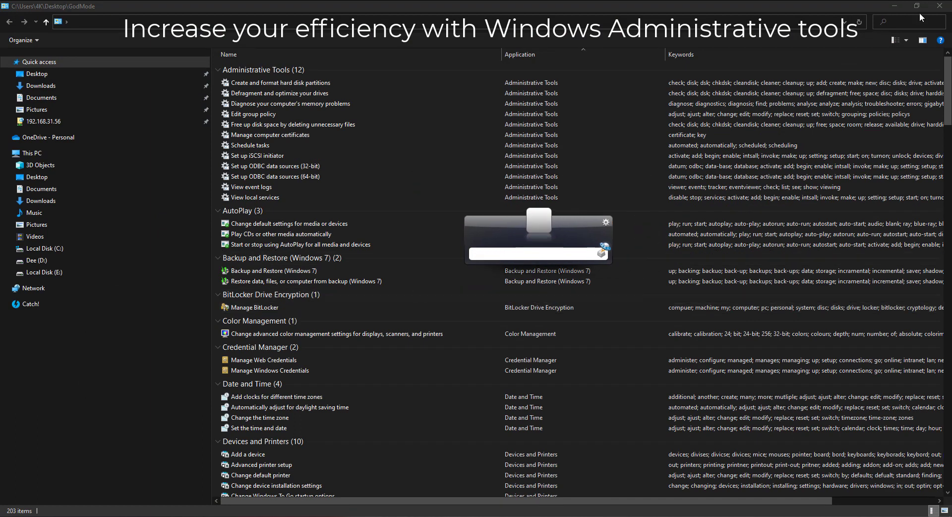
{"action": "key", "text": "Escape"}
Close Notepad without saving the notes, leaving the bare desktop.
{"action": "double_click", "coordinate": [351, 177]}
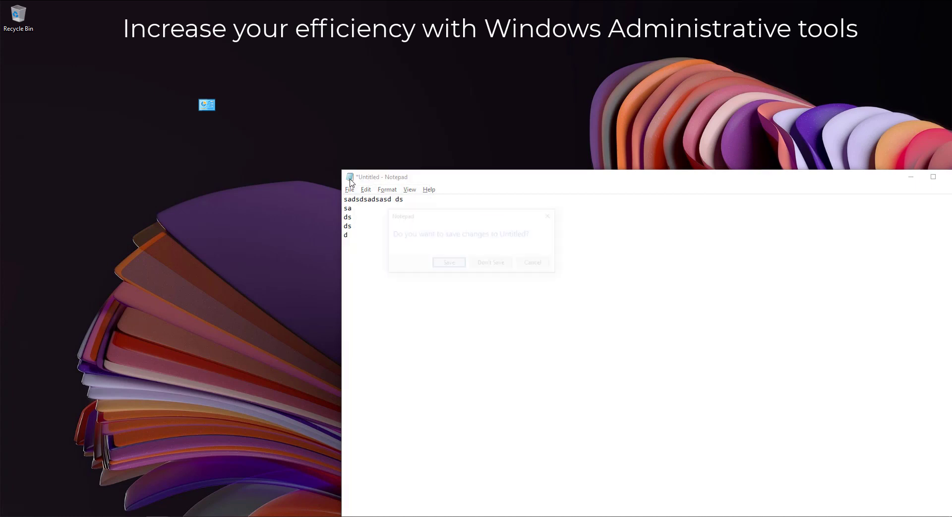
{"action": "left_click", "coordinate": [501, 262]}
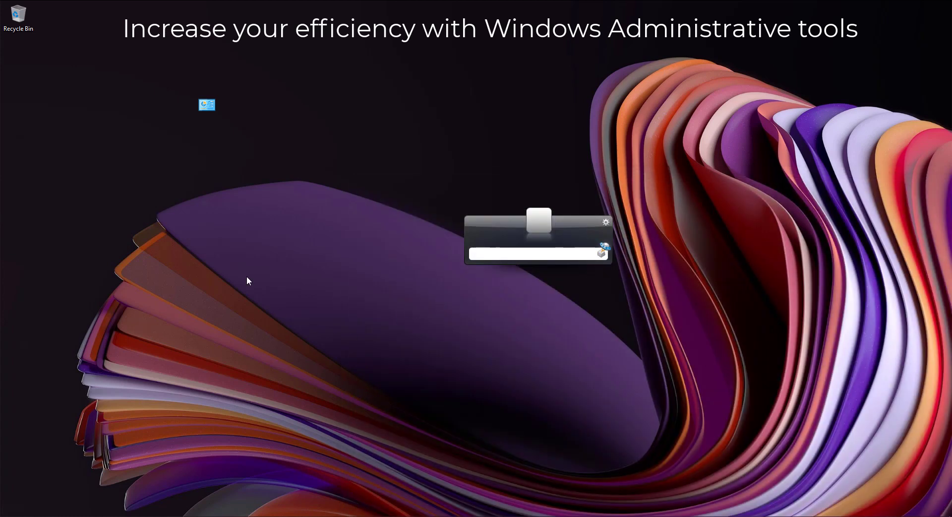
{"action": "left_click_drag", "start_coordinate": [179, 80], "coordinate": [280, 156]}
{"action": "left_click", "coordinate": [459, 197]}
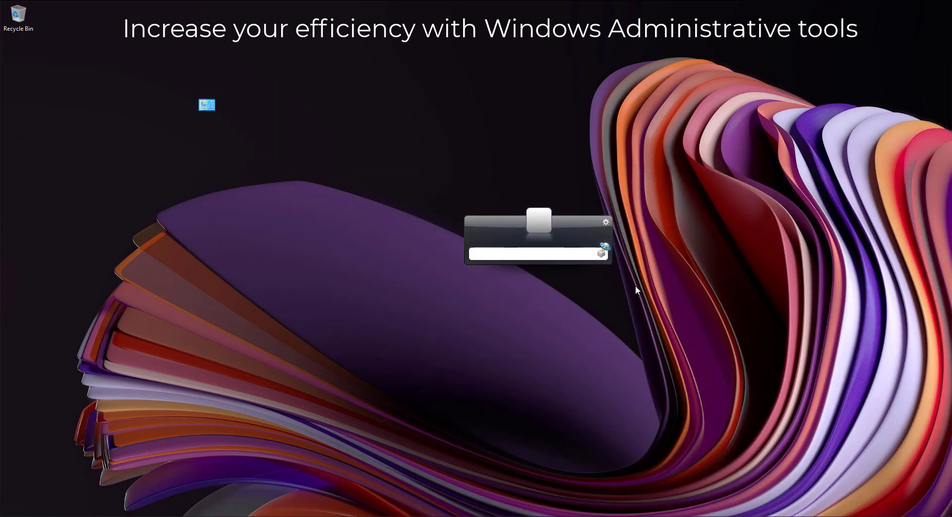